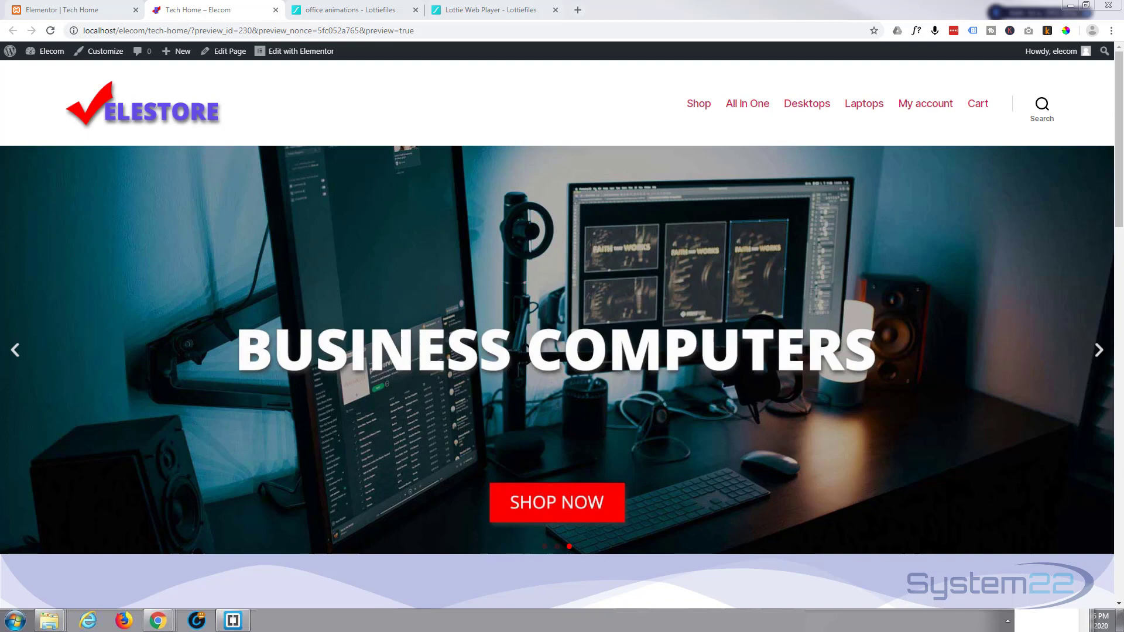
Step: Bring the browser into focus and scroll through the Developer animation page
{"action": "left_click", "coordinate": [575, 96]}
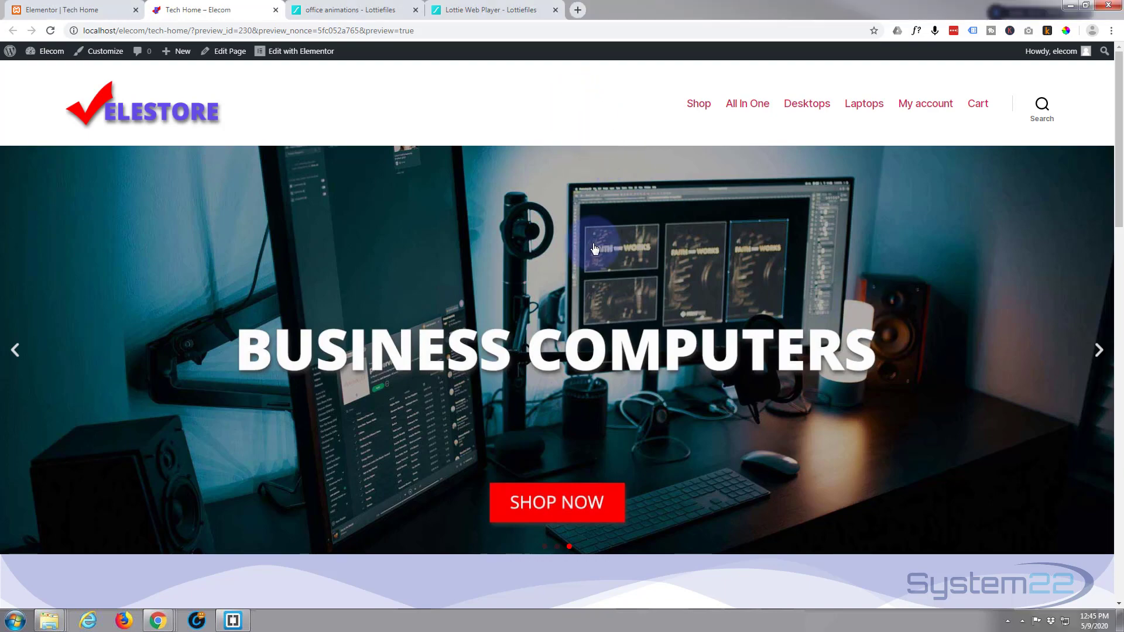
{"action": "scroll", "coordinate": [594, 252], "scroll_direction": "down", "scroll_amount": 9}
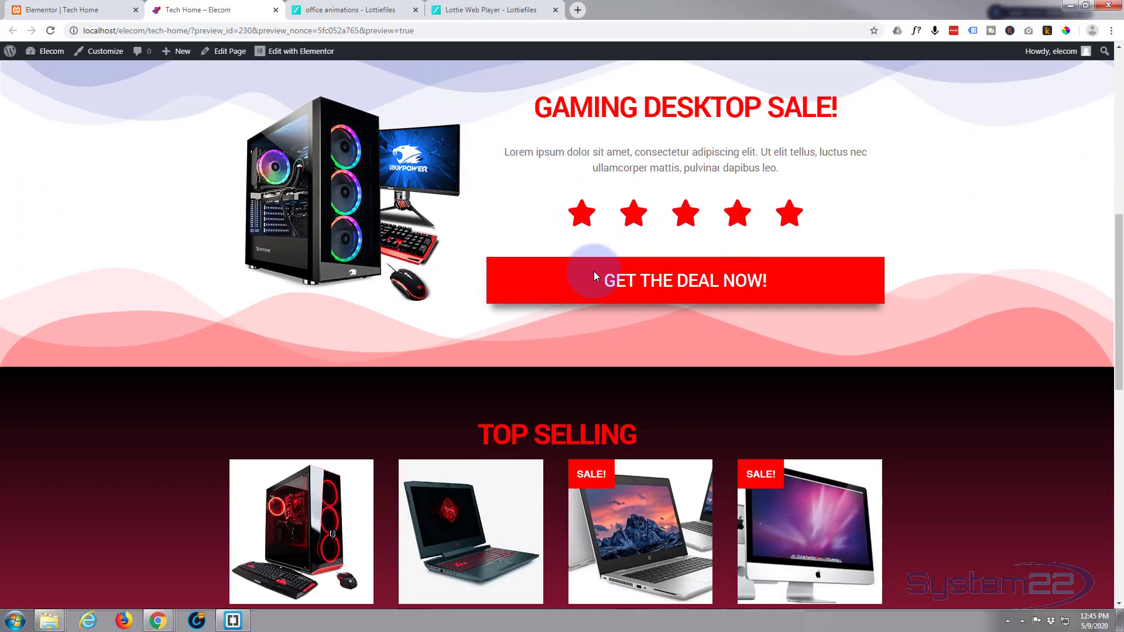
{"action": "scroll", "coordinate": [594, 273], "scroll_direction": "down", "scroll_amount": 7}
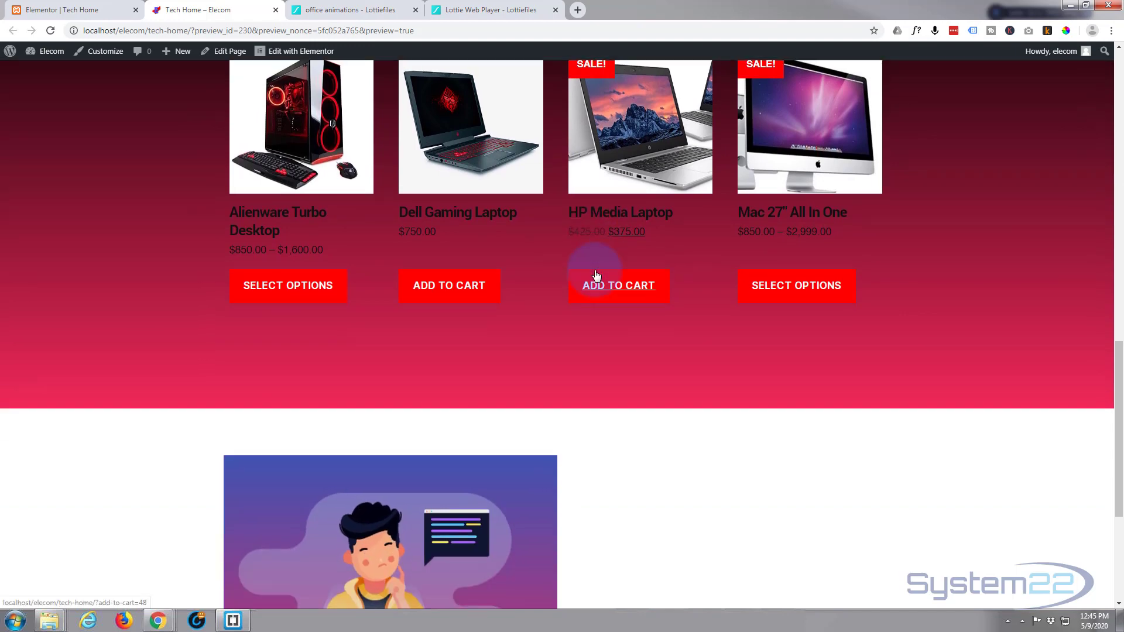
{"action": "scroll", "coordinate": [595, 272], "scroll_direction": "down", "scroll_amount": 5}
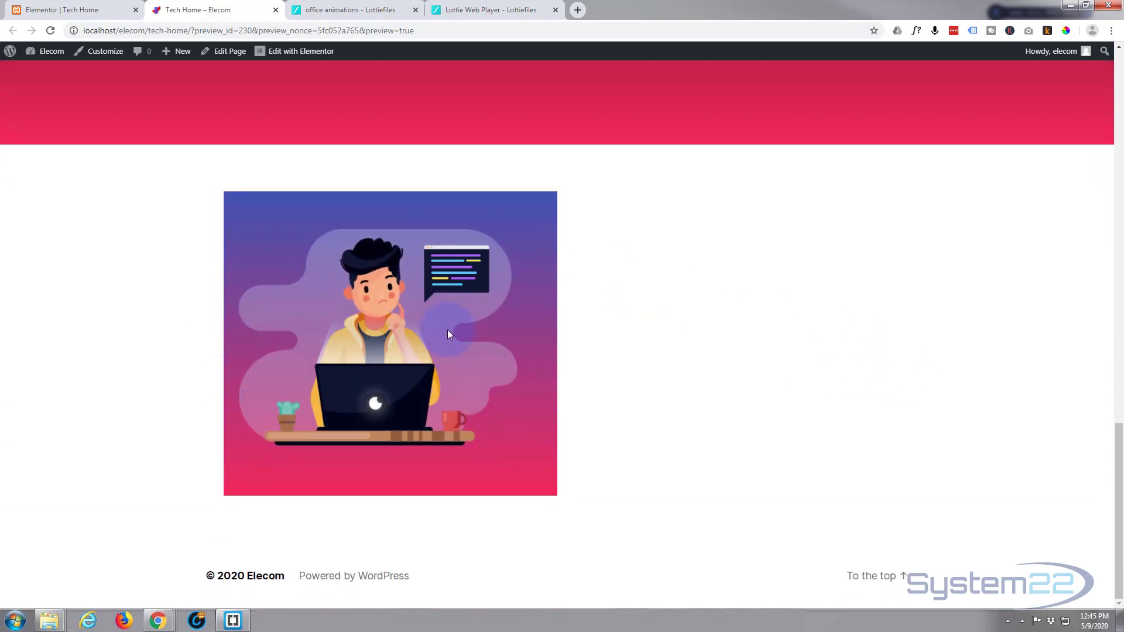
Step: Close the Developer animation preview and return to the LottieFiles home page
{"action": "left_click", "coordinate": [345, 11]}
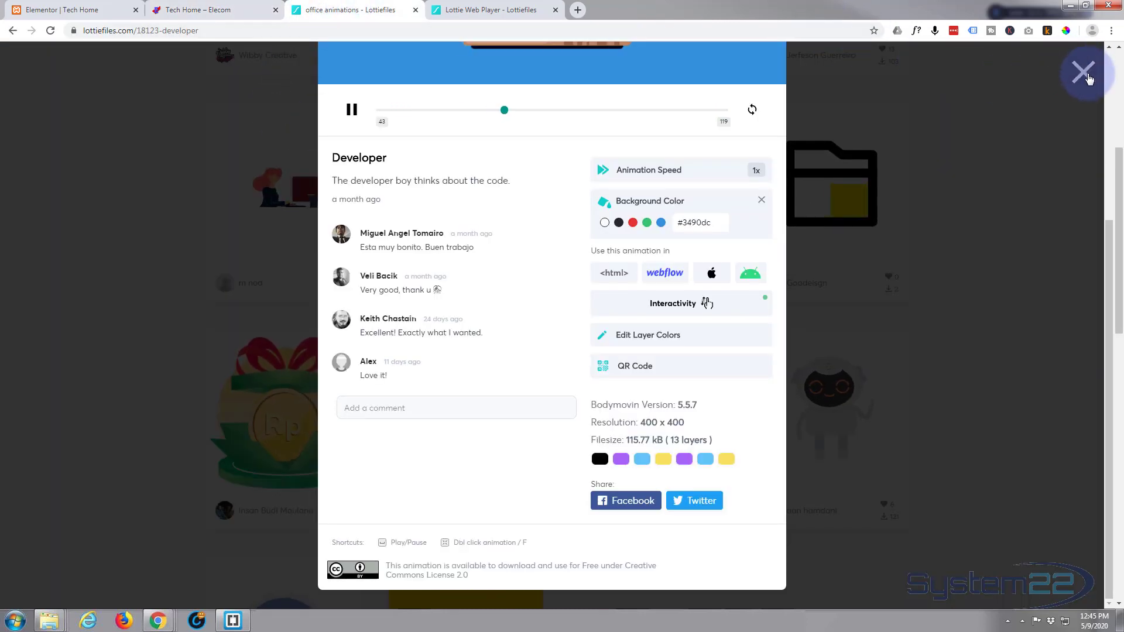
{"action": "left_click", "coordinate": [1088, 76]}
{"action": "scroll", "coordinate": [238, 164], "scroll_direction": "up", "scroll_amount": 5}
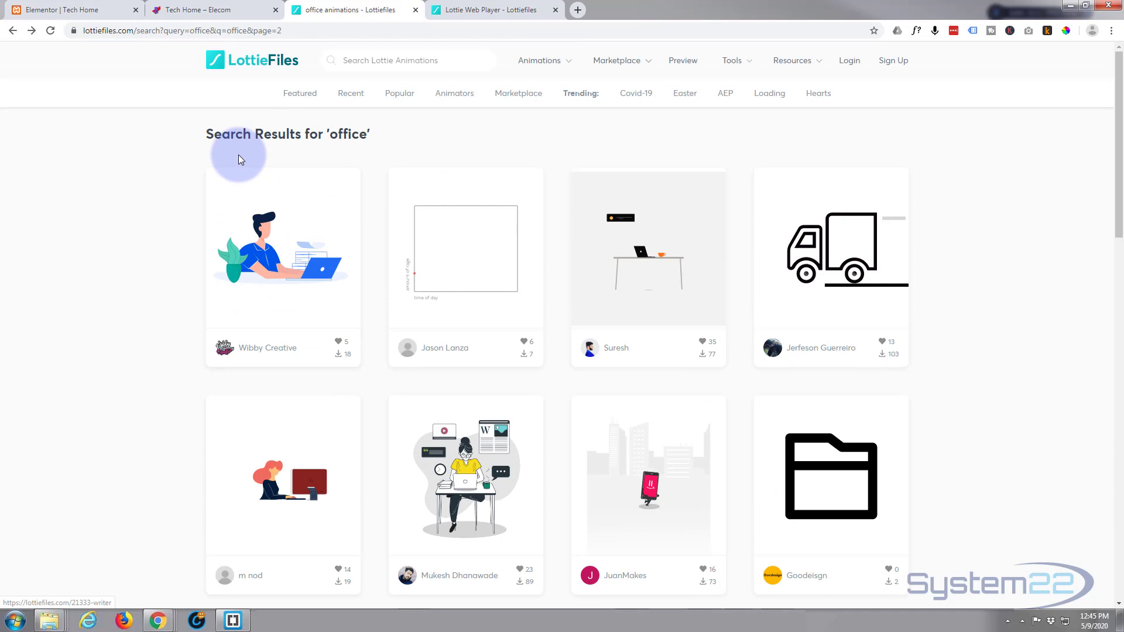
{"action": "left_click", "coordinate": [252, 61]}
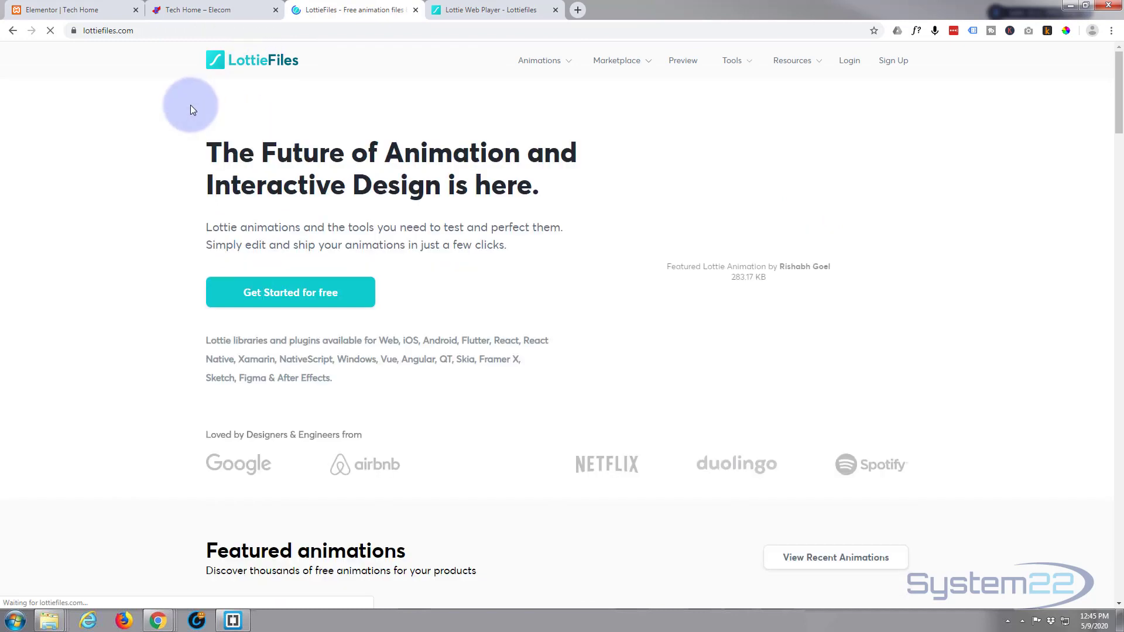
{"action": "mouse_move", "coordinate": [551, 67]}
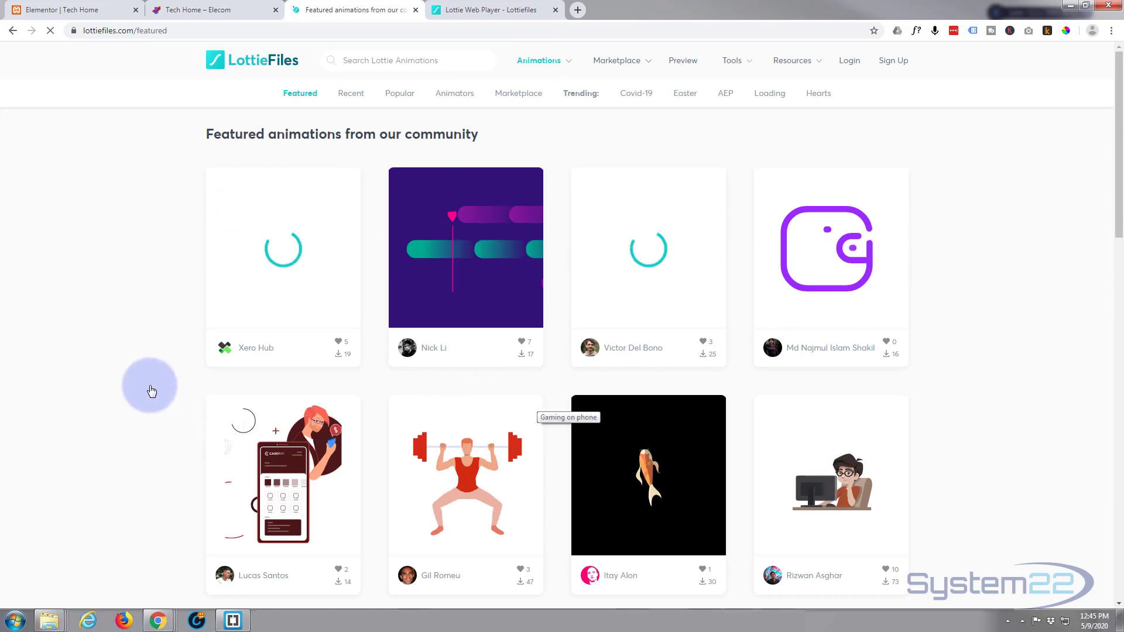
Step: Browse the Featured animations from our community down to the Lottie Marketplace section
{"action": "scroll", "coordinate": [148, 383], "scroll_direction": "down", "scroll_amount": 3}
{"action": "scroll", "coordinate": [124, 342], "scroll_direction": "down", "scroll_amount": 6}
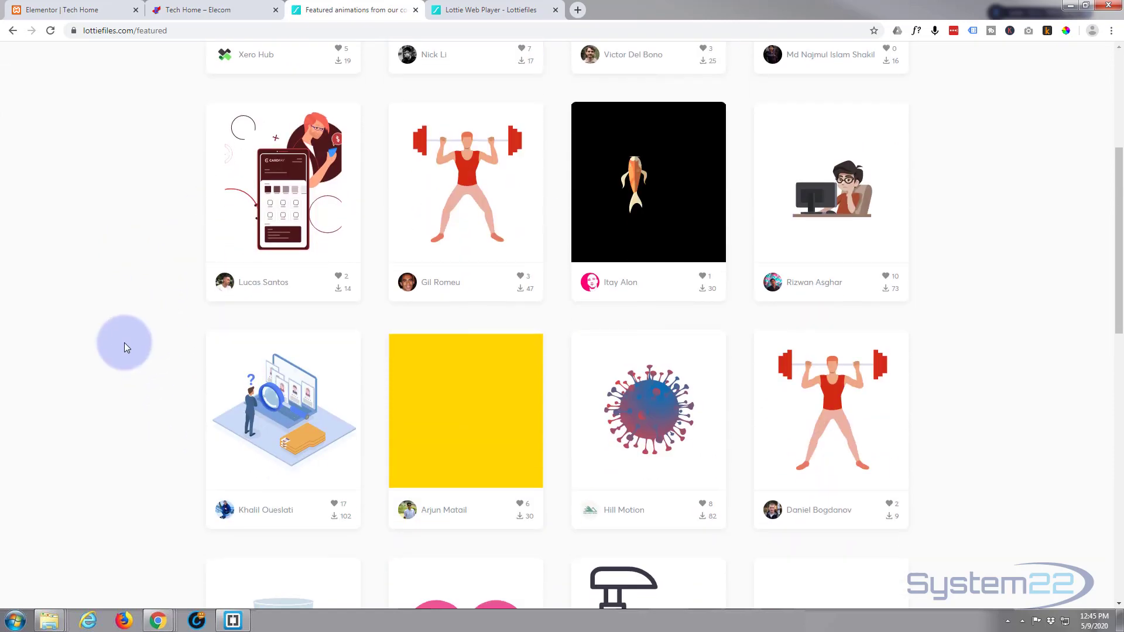
{"action": "scroll", "coordinate": [124, 343], "scroll_direction": "down", "scroll_amount": 8}
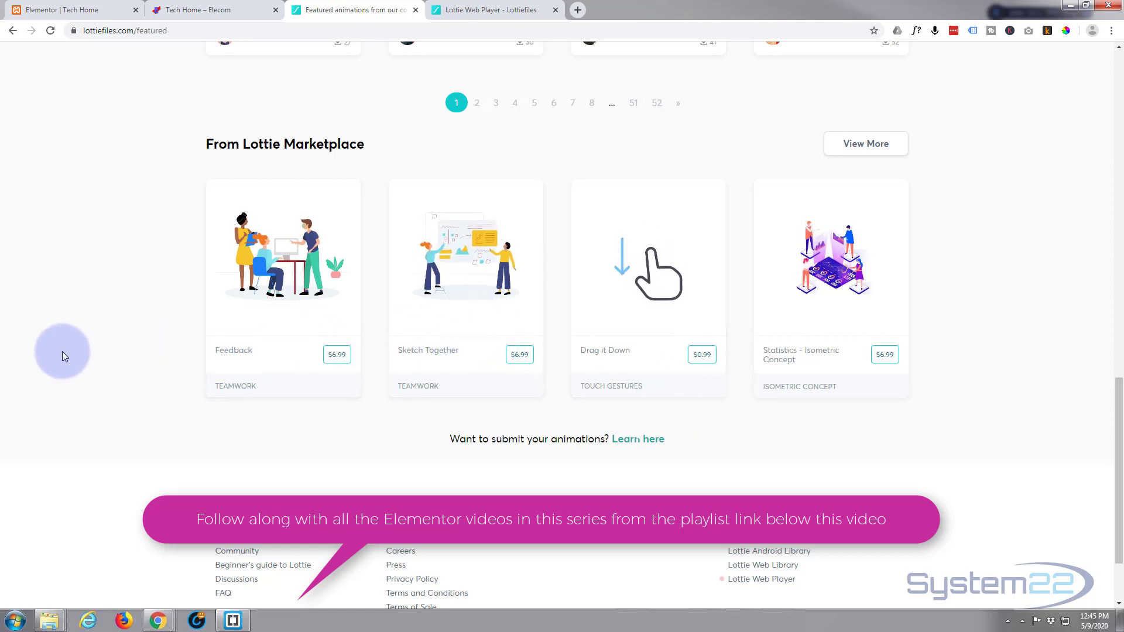
{"action": "scroll", "coordinate": [54, 370], "scroll_direction": "up", "scroll_amount": 1}
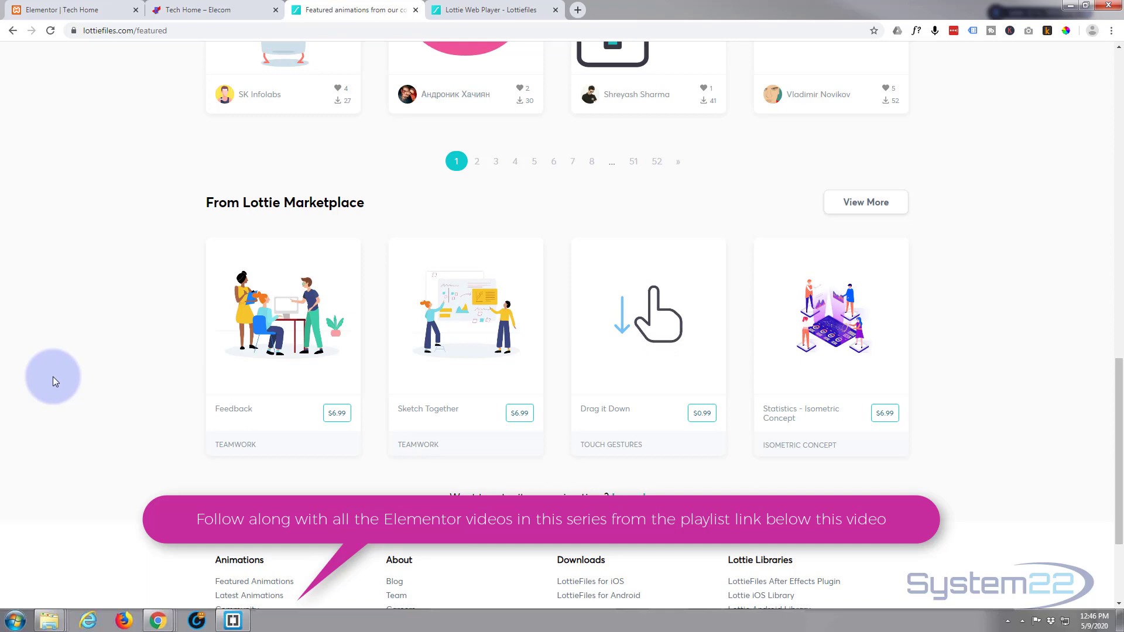
{"action": "scroll", "coordinate": [52, 377], "scroll_direction": "up", "scroll_amount": 8}
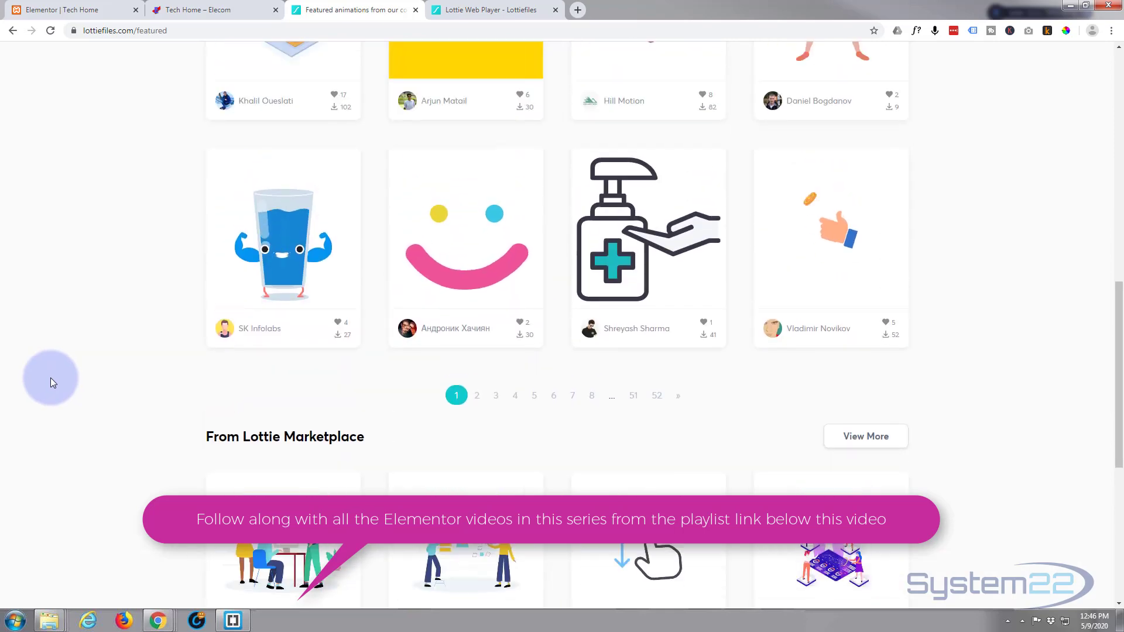
{"action": "scroll", "coordinate": [51, 377], "scroll_direction": "up", "scroll_amount": 8}
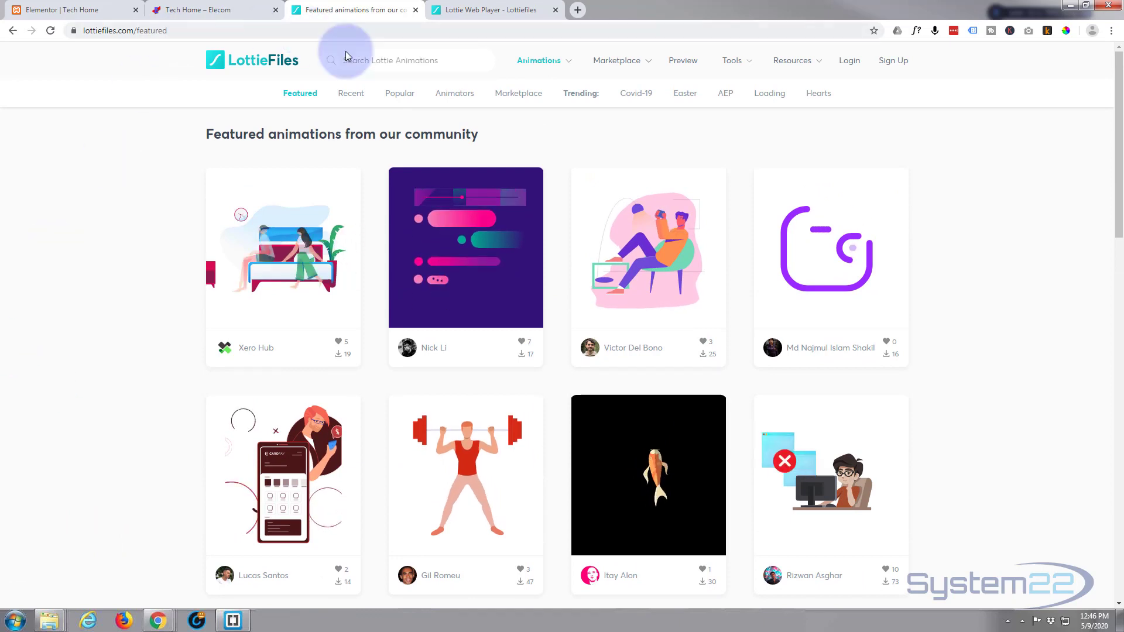
Step: Search the animation library for 'office' and browse the results to page 2
{"action": "left_click", "coordinate": [362, 60]}
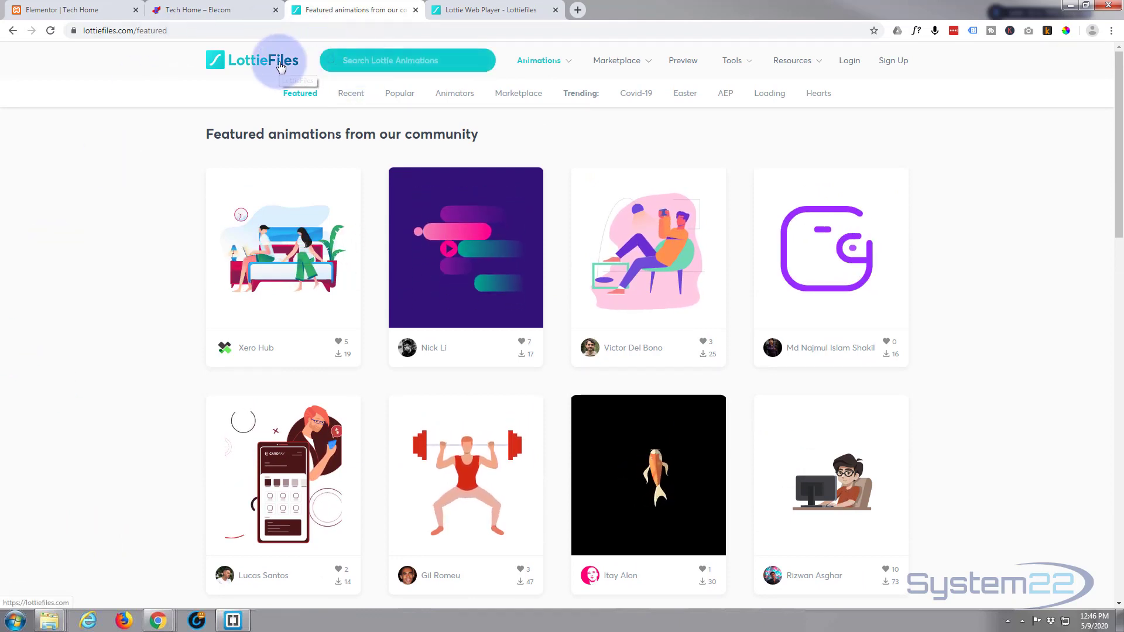
{"action": "type", "text": "a"}
{"action": "type", "text": "ffic"}
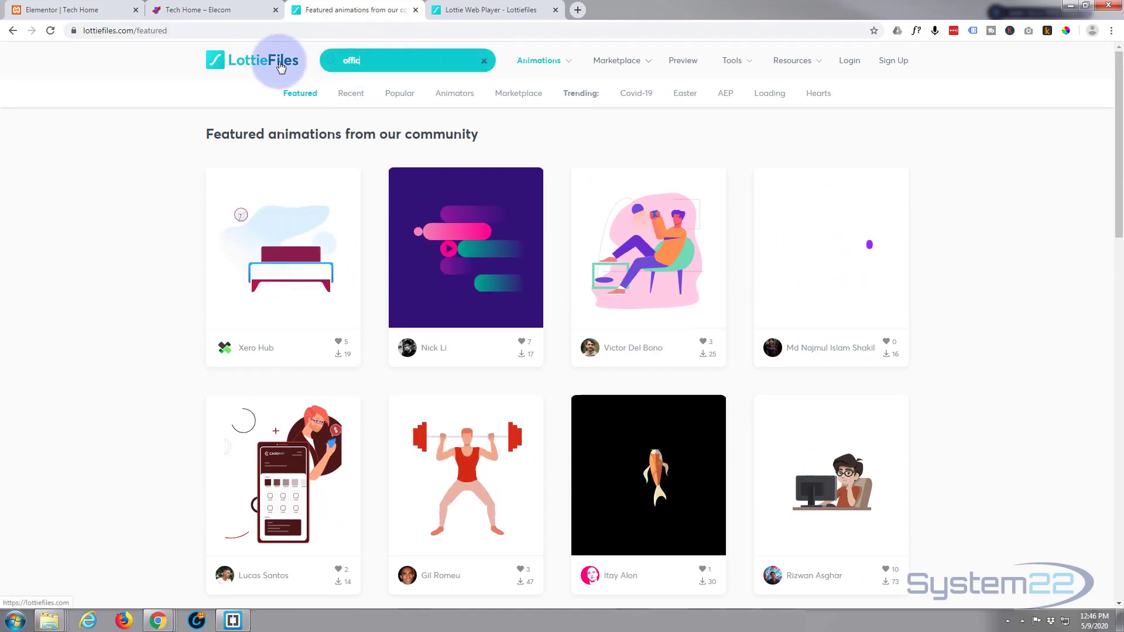
{"action": "type", "text": "e"}
{"action": "key", "text": "Return"}
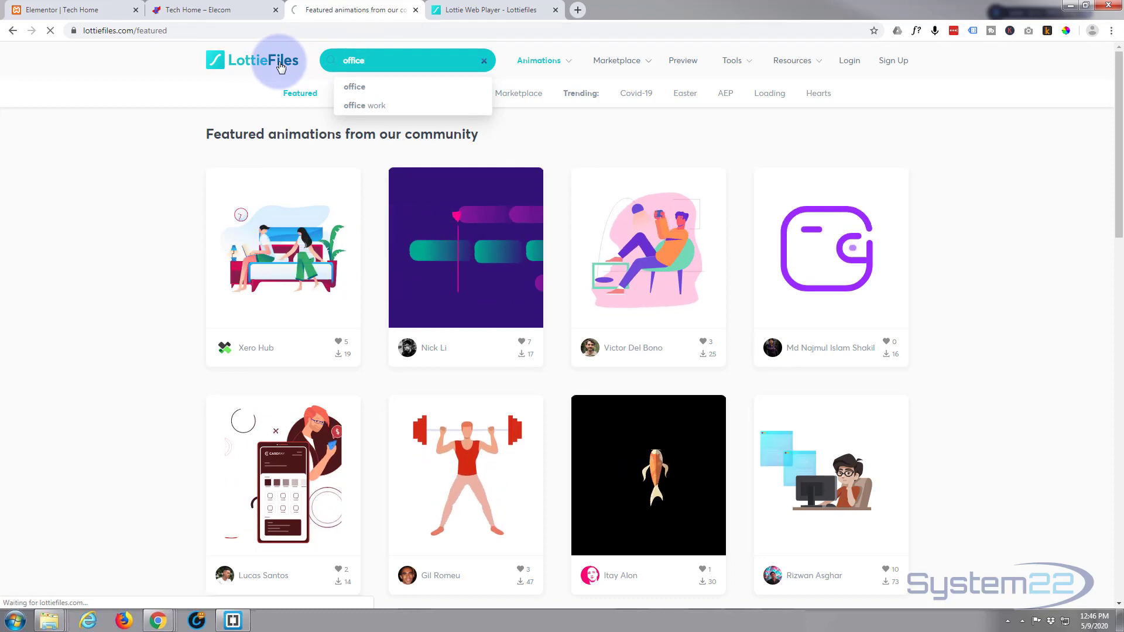
{"action": "scroll", "coordinate": [327, 156], "scroll_direction": "down", "scroll_amount": 4}
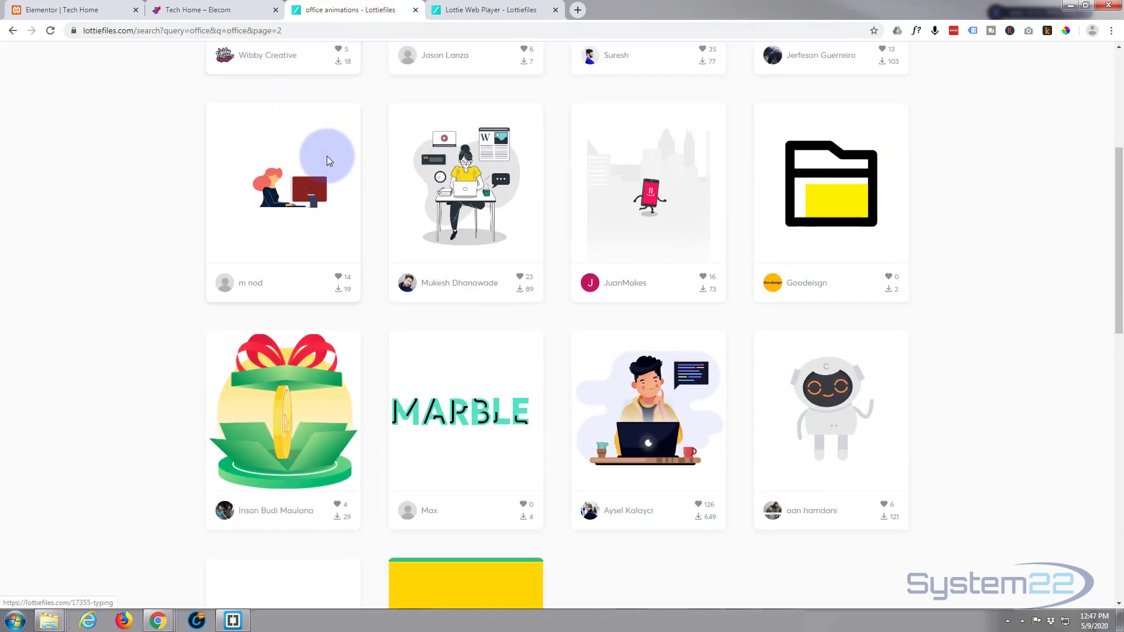
{"action": "scroll", "coordinate": [327, 155], "scroll_direction": "down", "scroll_amount": 3}
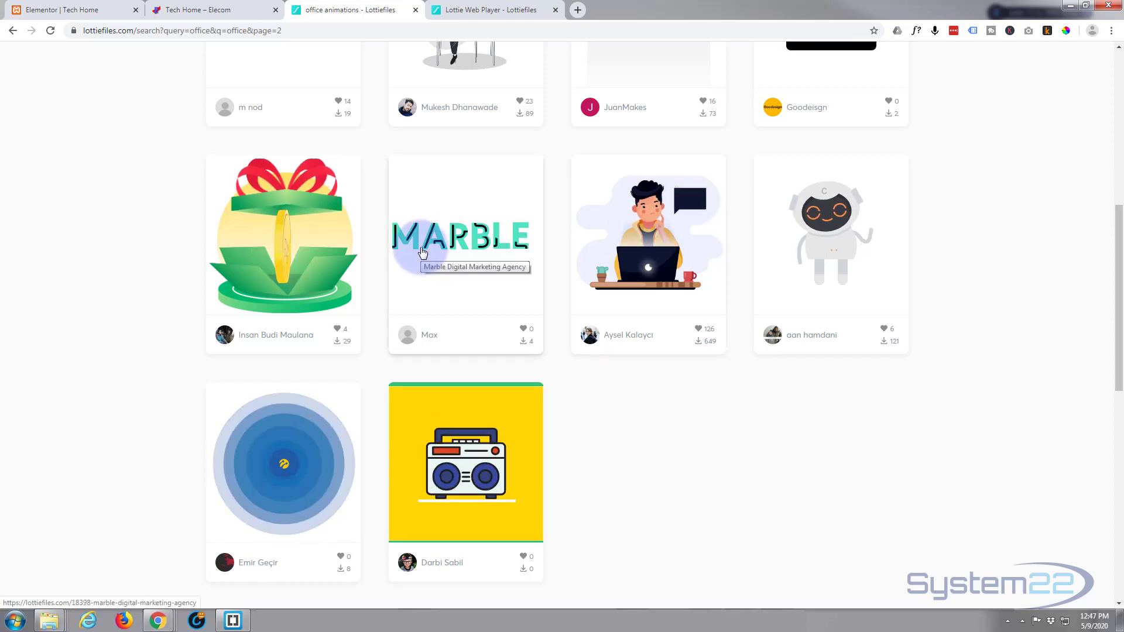
{"action": "scroll", "coordinate": [422, 249], "scroll_direction": "up", "scroll_amount": 5}
{"action": "scroll", "coordinate": [421, 249], "scroll_direction": "down", "scroll_amount": 4}
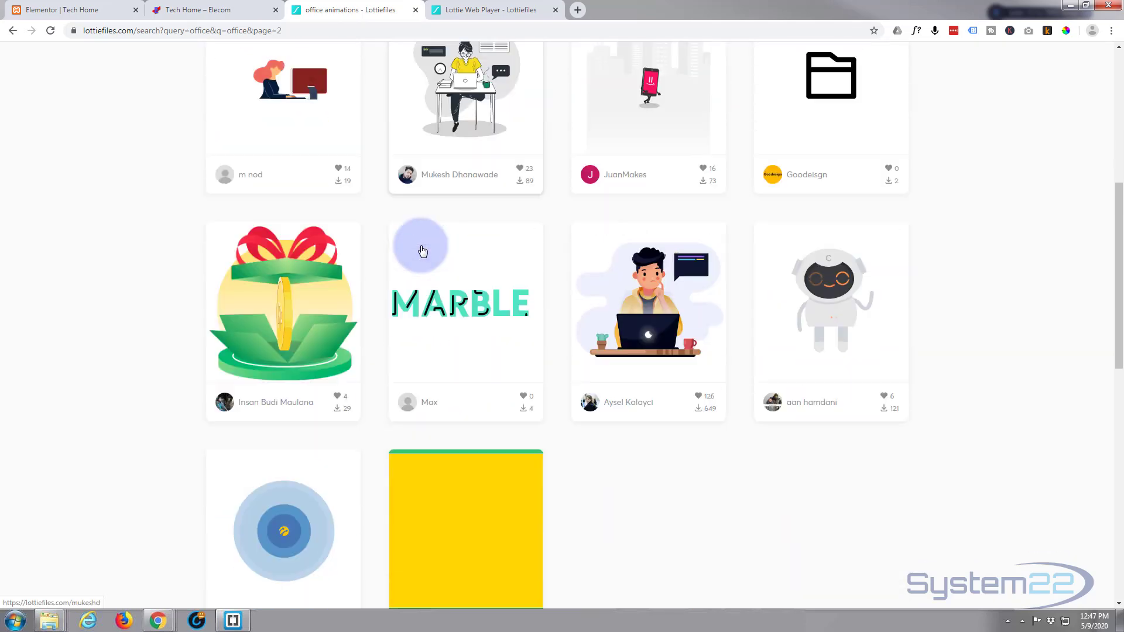
{"action": "scroll", "coordinate": [423, 252], "scroll_direction": "down", "scroll_amount": 2}
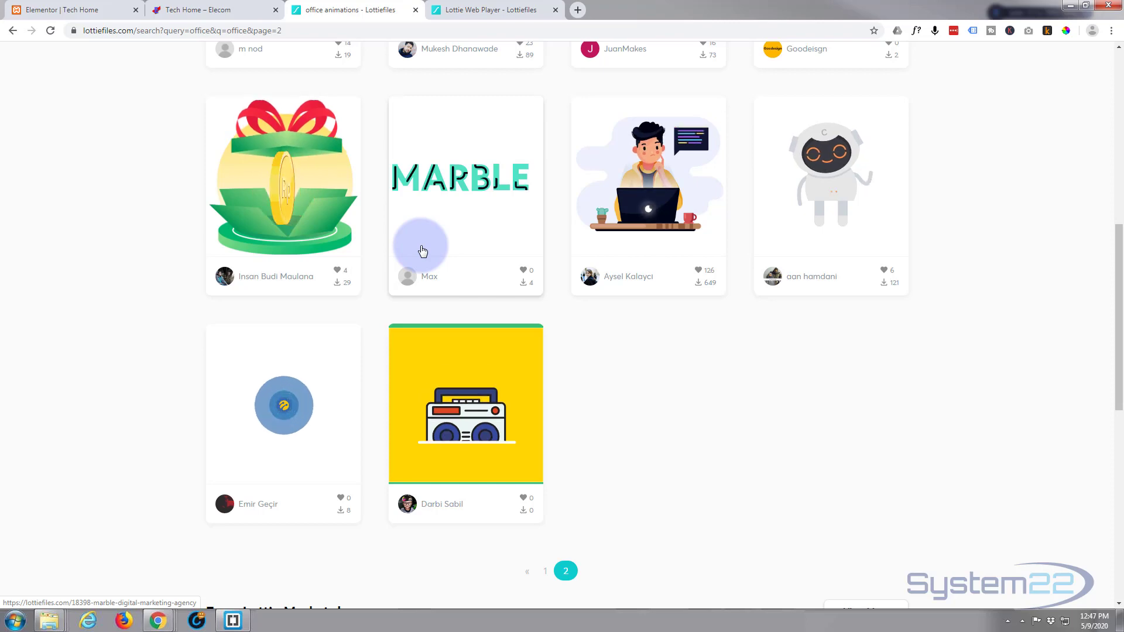
{"action": "scroll", "coordinate": [423, 251], "scroll_direction": "up", "scroll_amount": 9}
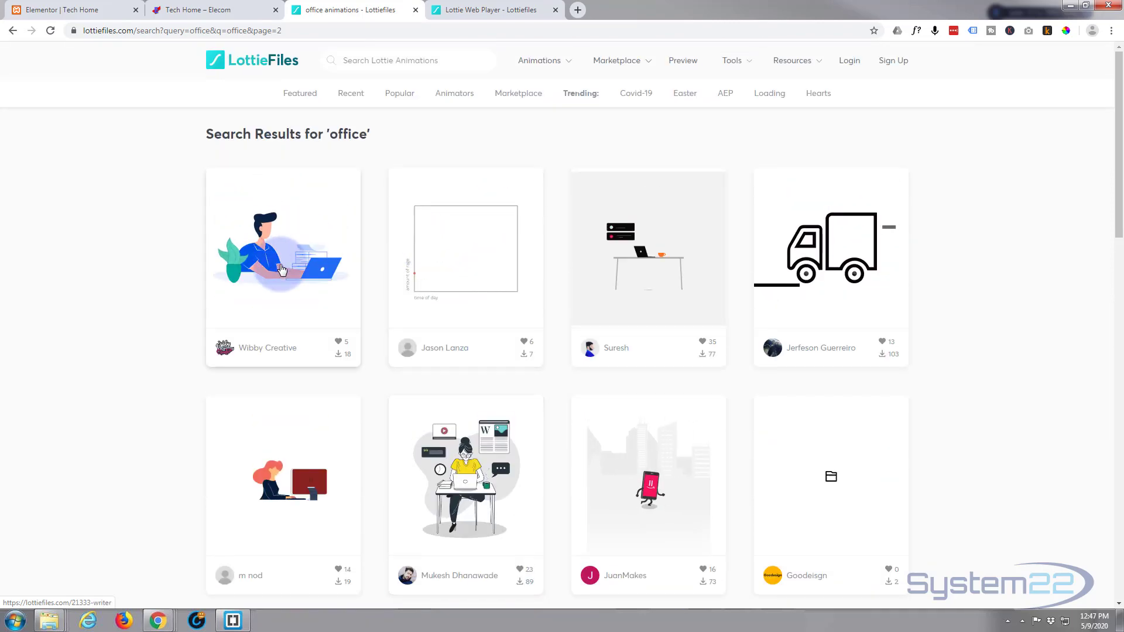
Step: Open the Wibby Creative Writer animation and choose its HTML embed option
{"action": "left_click", "coordinate": [282, 269]}
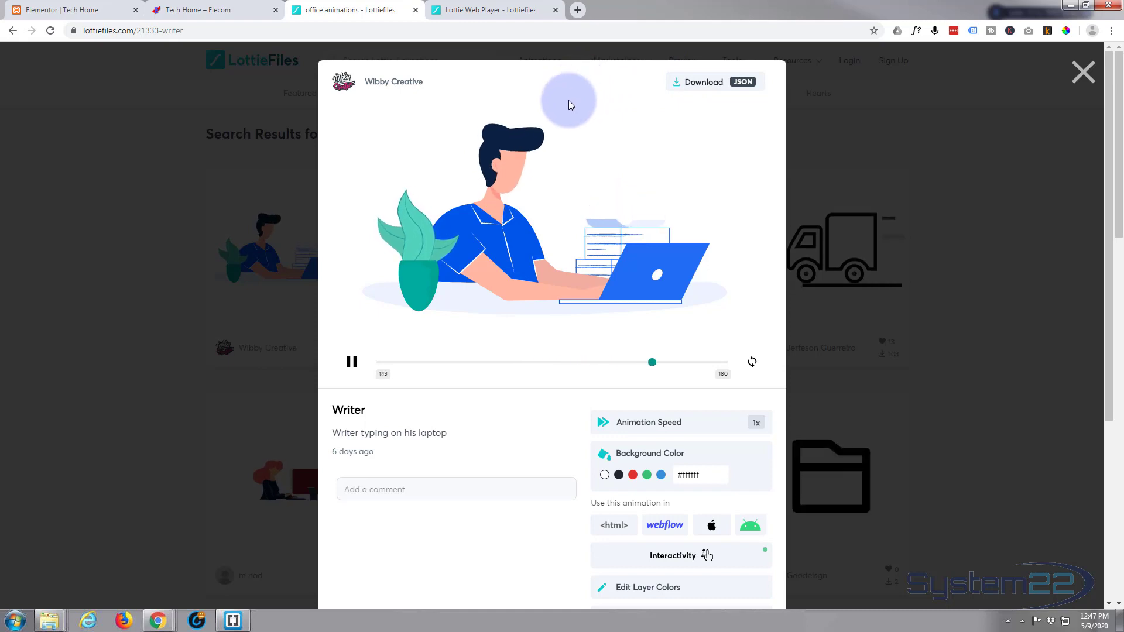
{"action": "scroll", "coordinate": [568, 101], "scroll_direction": "down", "scroll_amount": 4}
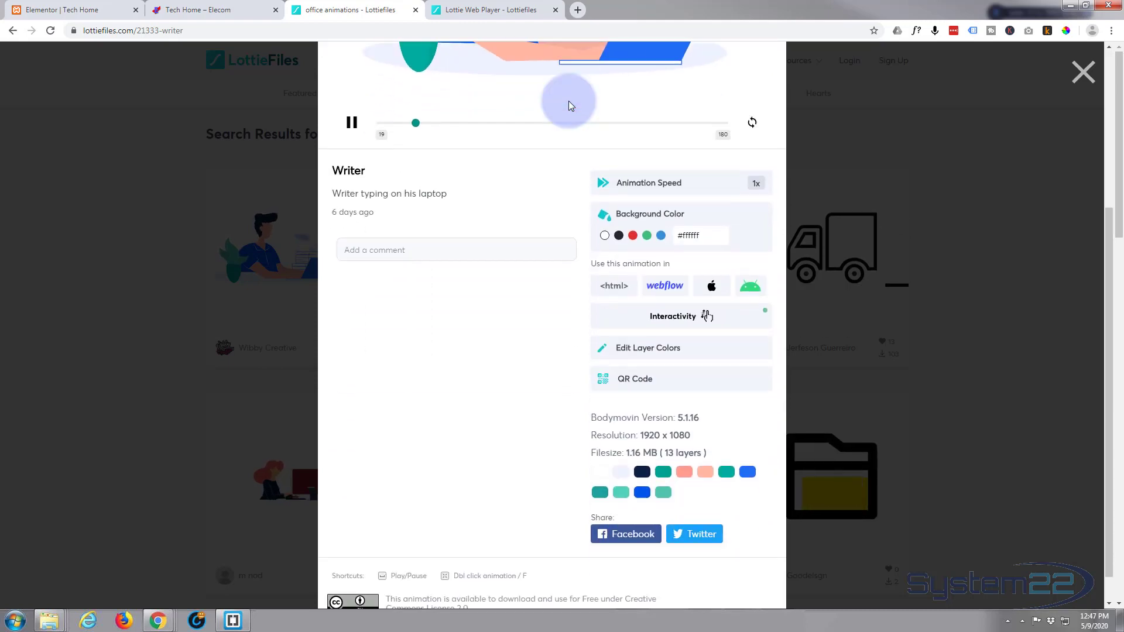
{"action": "scroll", "coordinate": [568, 105], "scroll_direction": "down", "scroll_amount": 1}
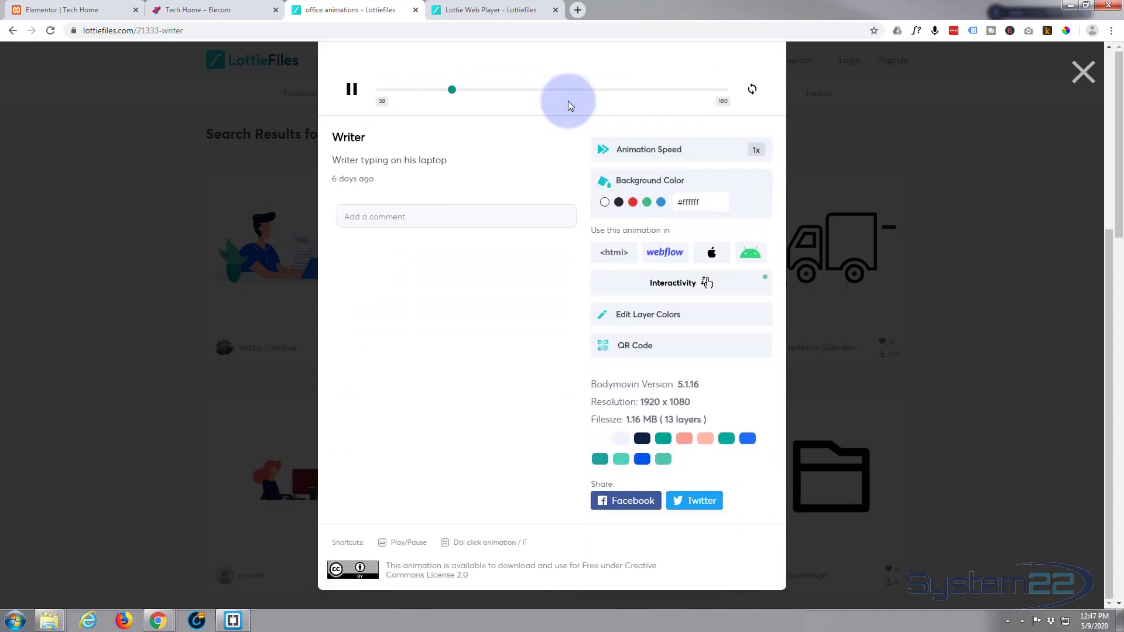
{"action": "left_click", "coordinate": [613, 255]}
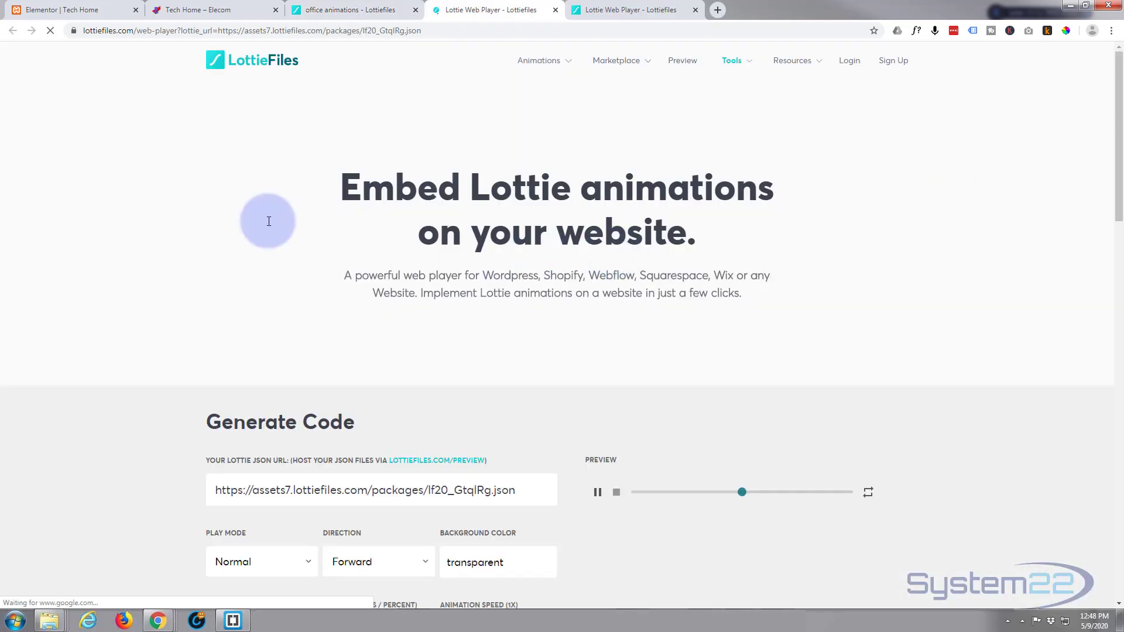
{"action": "scroll", "coordinate": [266, 219], "scroll_direction": "down", "scroll_amount": 6}
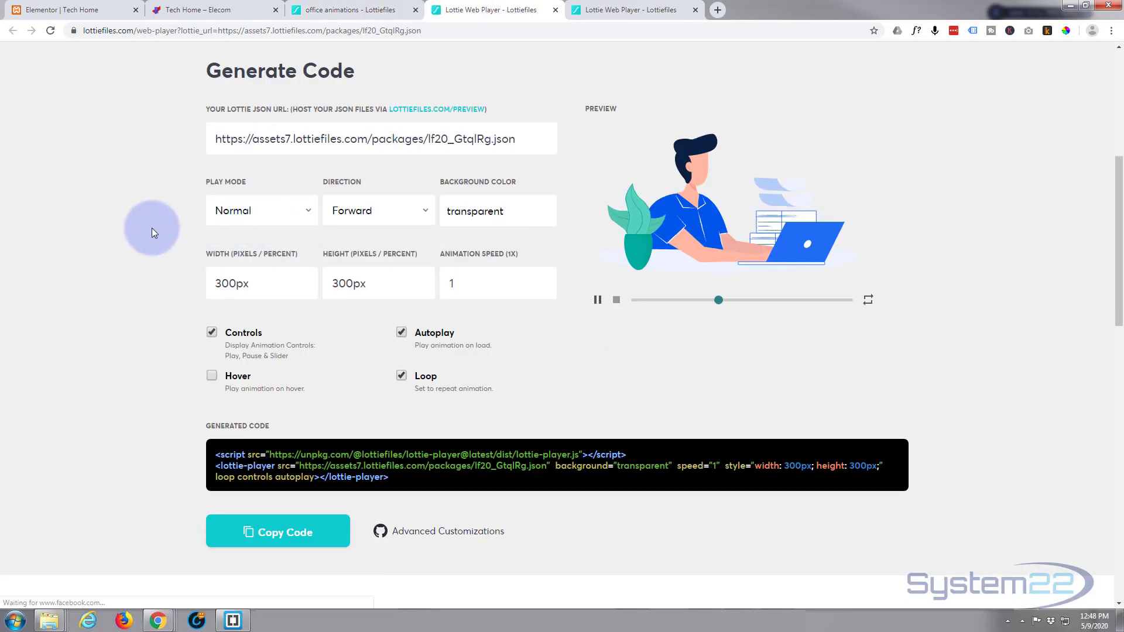
{"action": "left_click", "coordinate": [255, 216]}
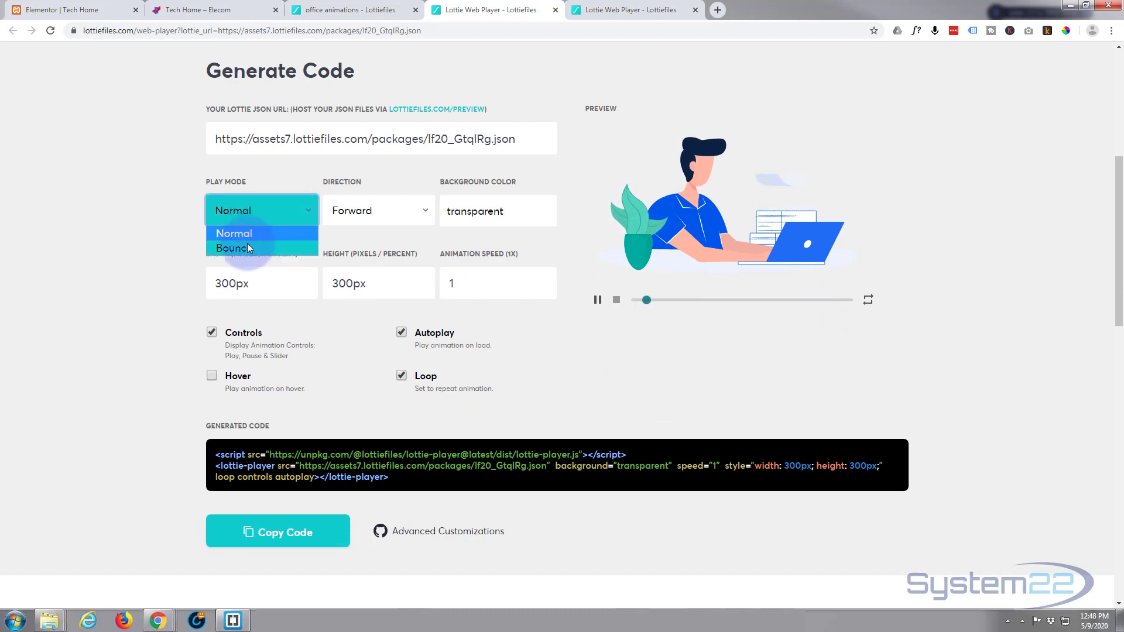
{"action": "left_click", "coordinate": [378, 211]}
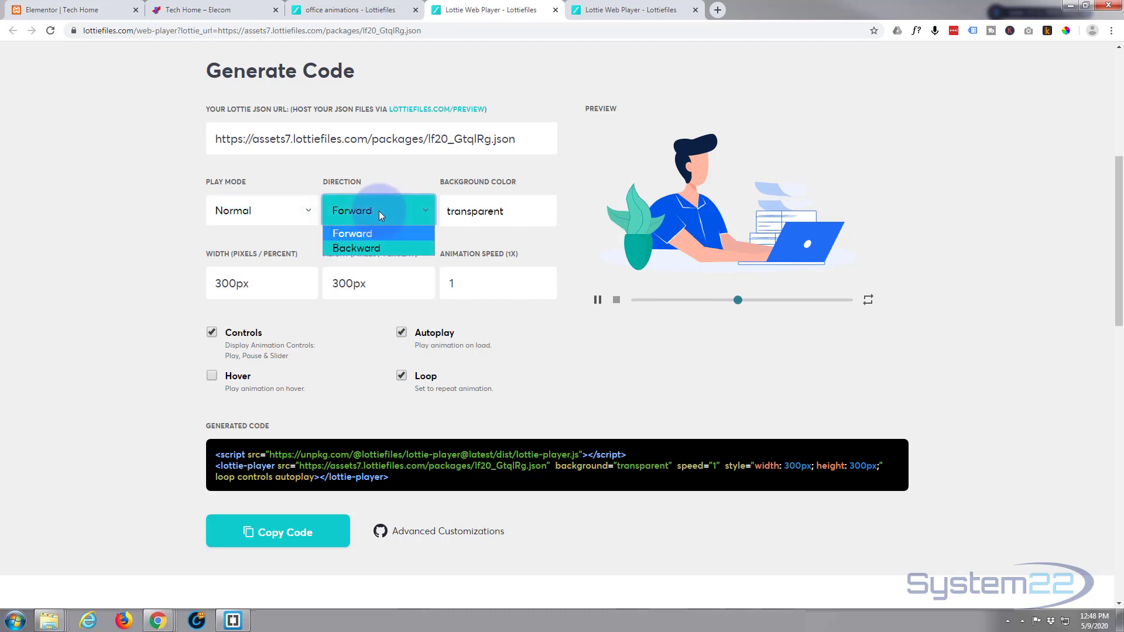
{"action": "left_click", "coordinate": [522, 213]}
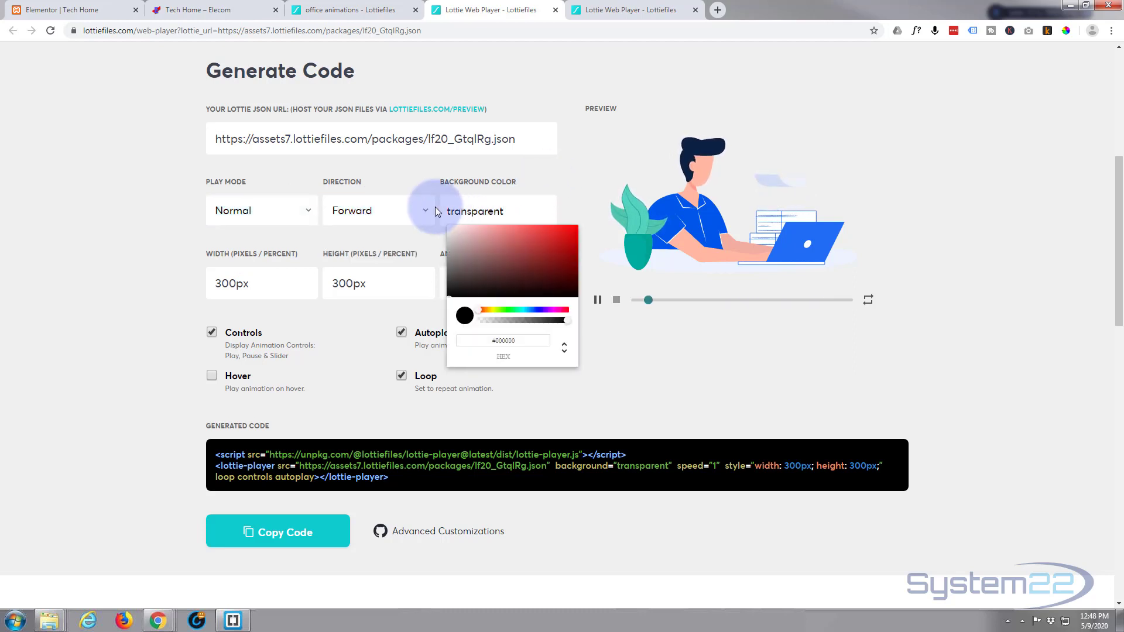
{"action": "left_click", "coordinate": [549, 184]}
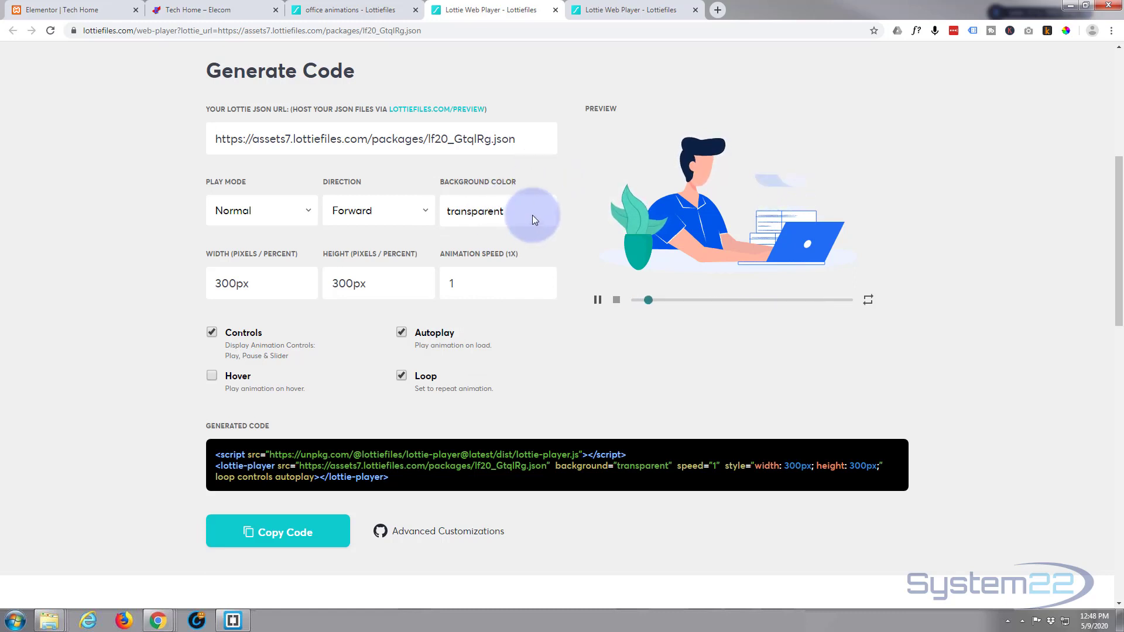
Step: Set the Writer player to 500px wide, 500px high, with animation speed 2.5
{"action": "double_click", "coordinate": [215, 285]}
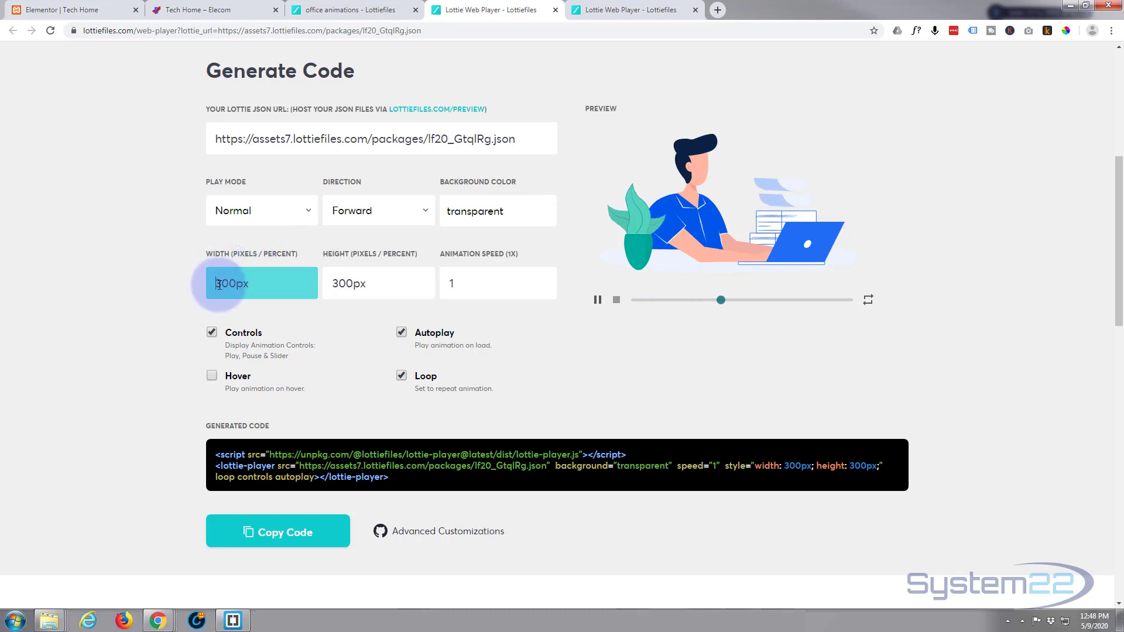
{"action": "type", "text": "500px"}
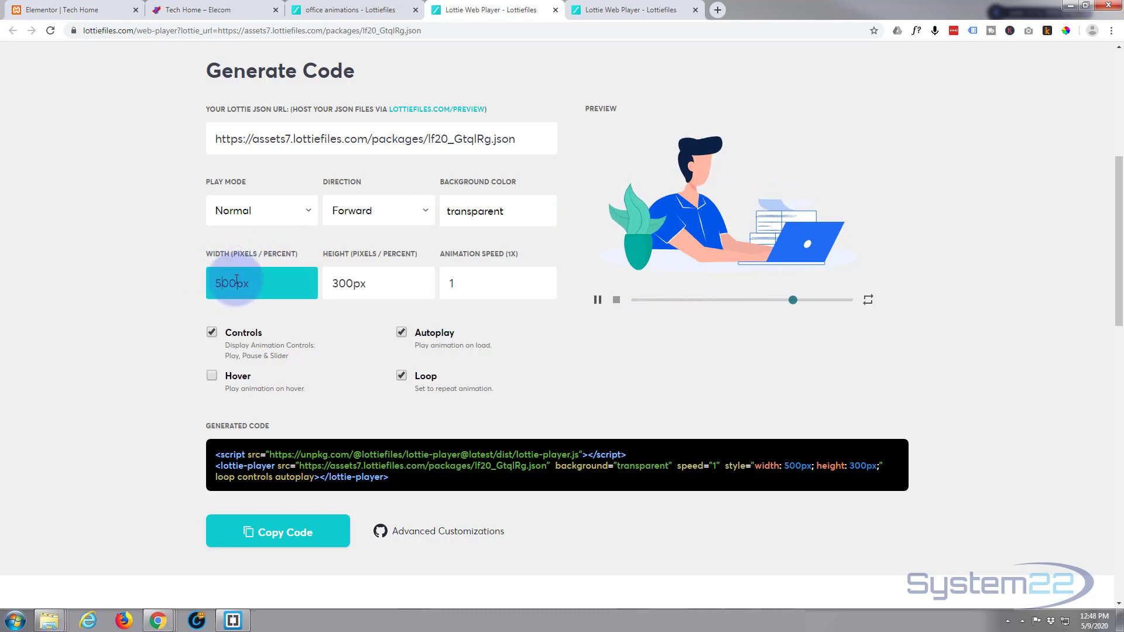
{"action": "key", "text": "Delete"}
{"action": "type", "text": "5"}
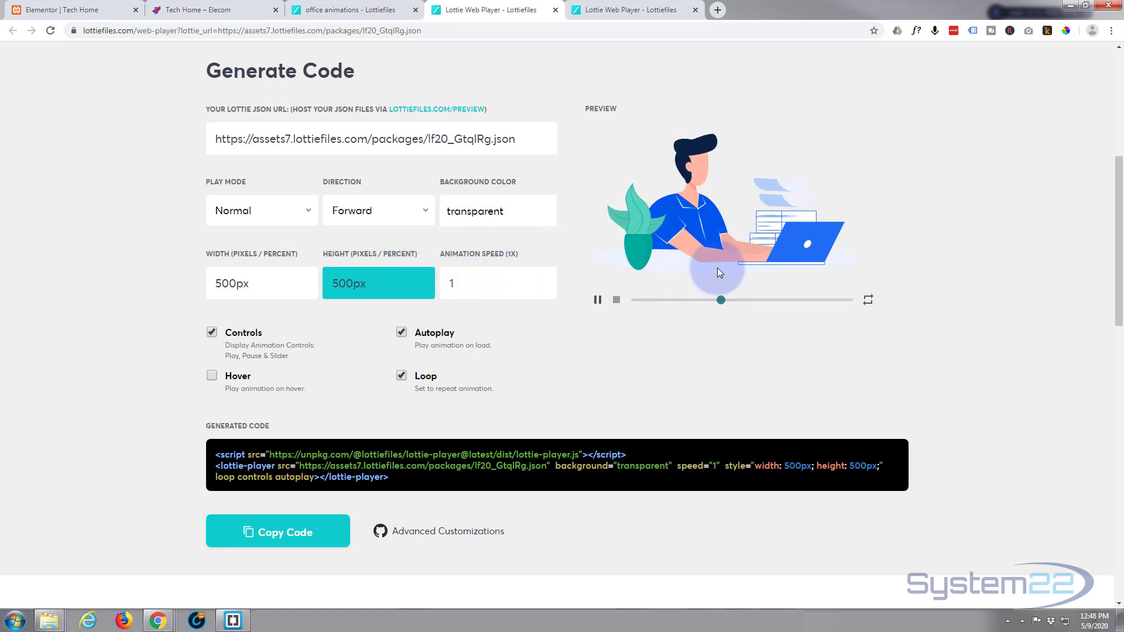
{"action": "left_click", "coordinate": [449, 284]}
{"action": "left_click_drag", "start_coordinate": [449, 284], "coordinate": [500, 275]}
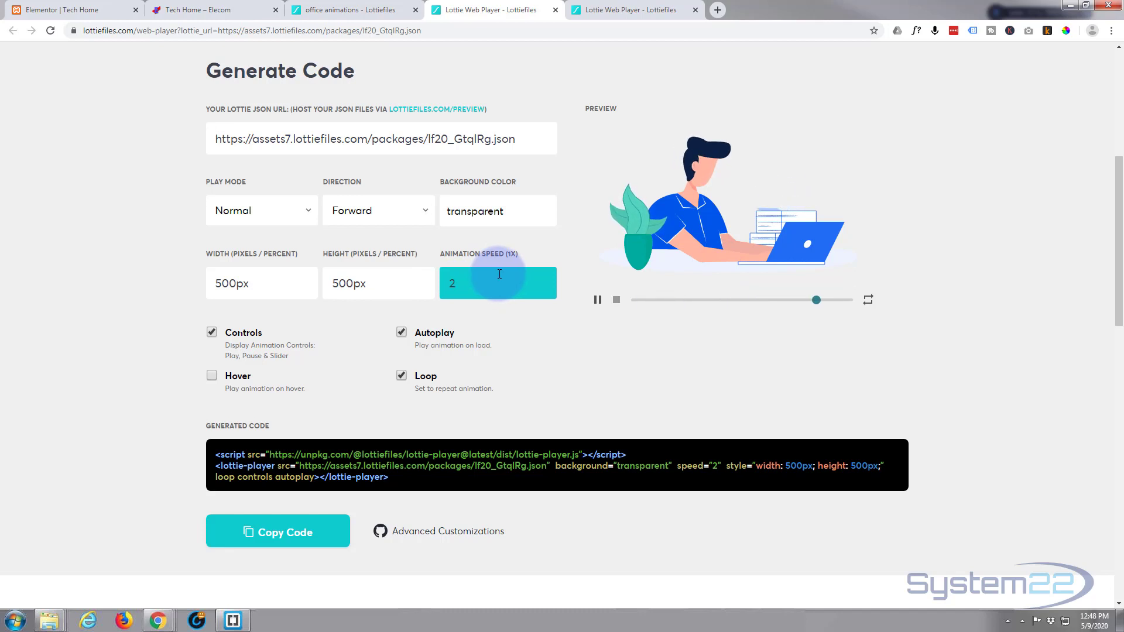
{"action": "type", "text": "2"}
{"action": "left_click_drag", "start_coordinate": [500, 274], "coordinate": [466, 282]}
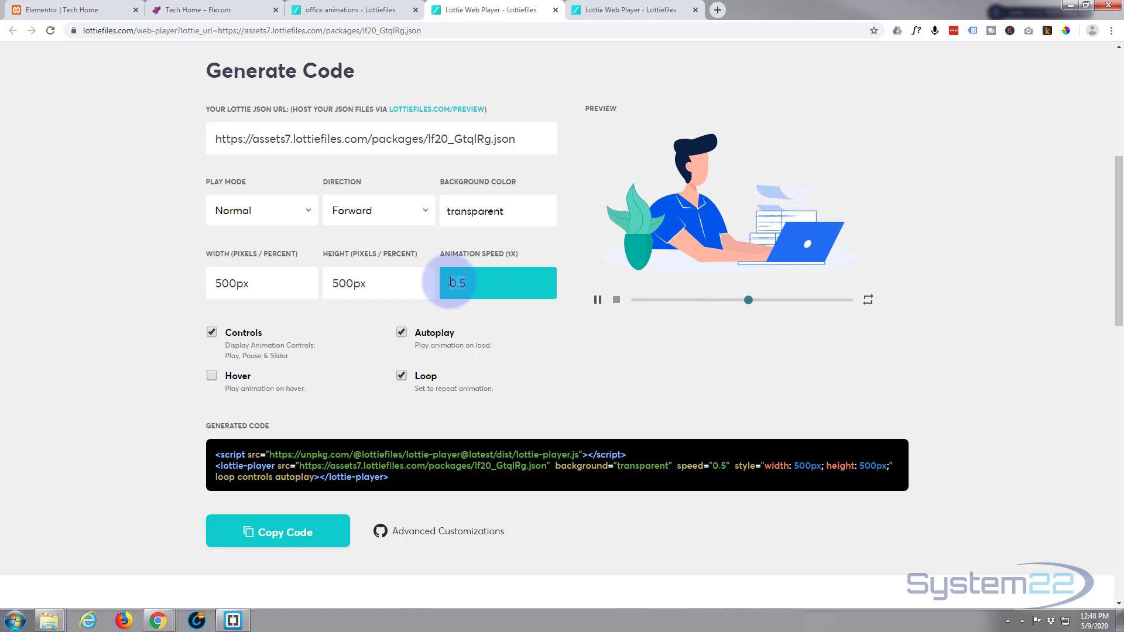
{"action": "type", "text": "2"}
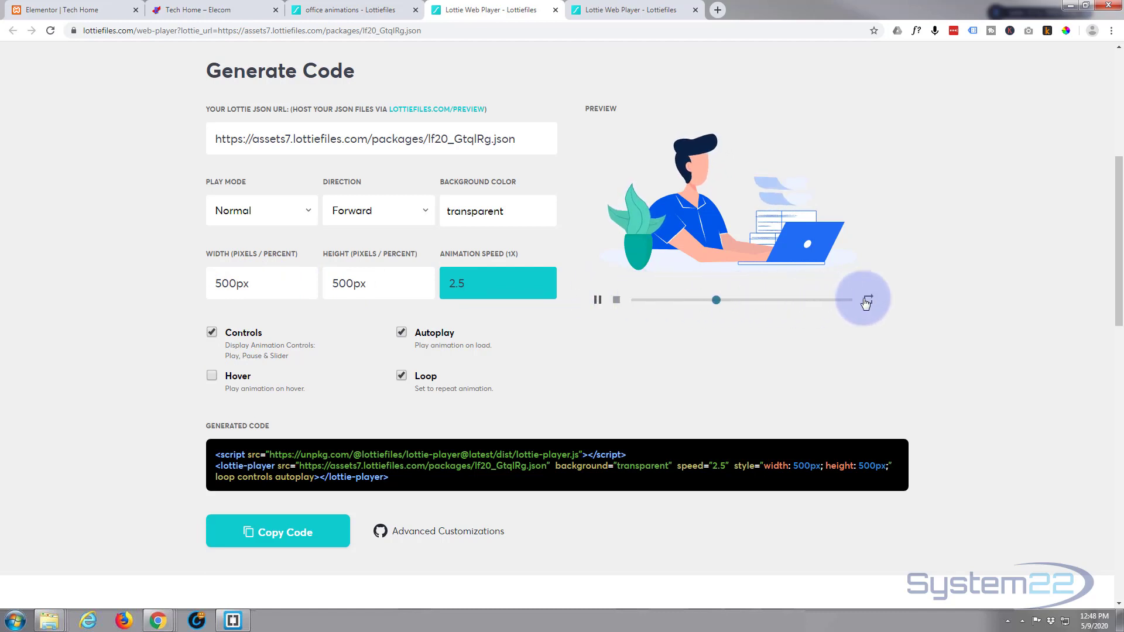
Step: Turn off Controls in the generated code, then select and copy the code
{"action": "left_click", "coordinate": [211, 332]}
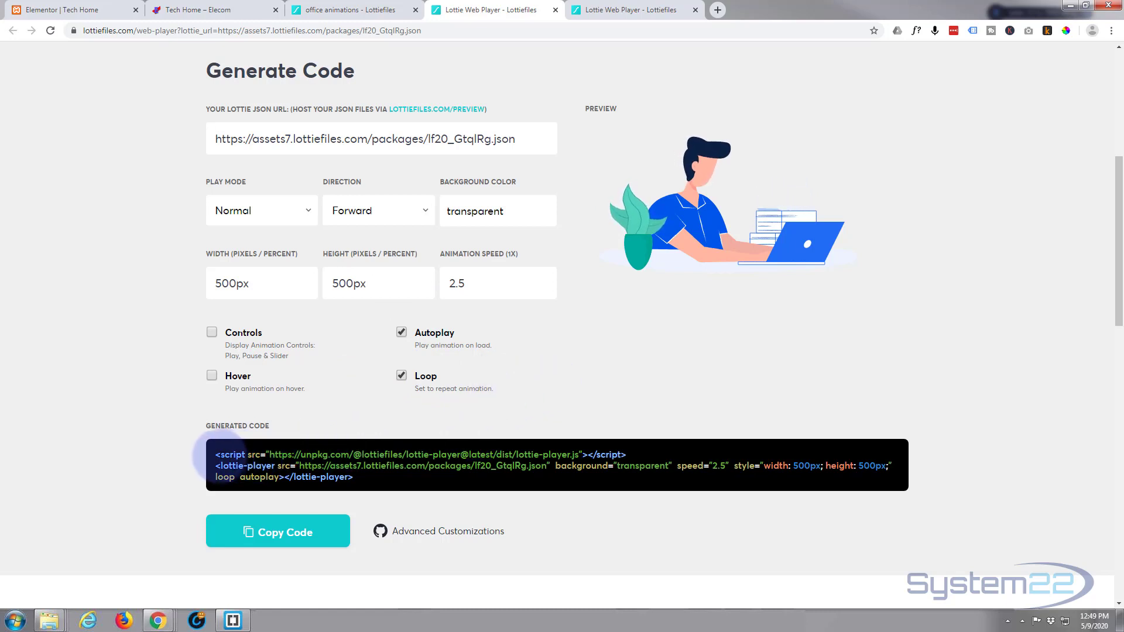
{"action": "left_click_drag", "start_coordinate": [216, 455], "coordinate": [356, 477]}
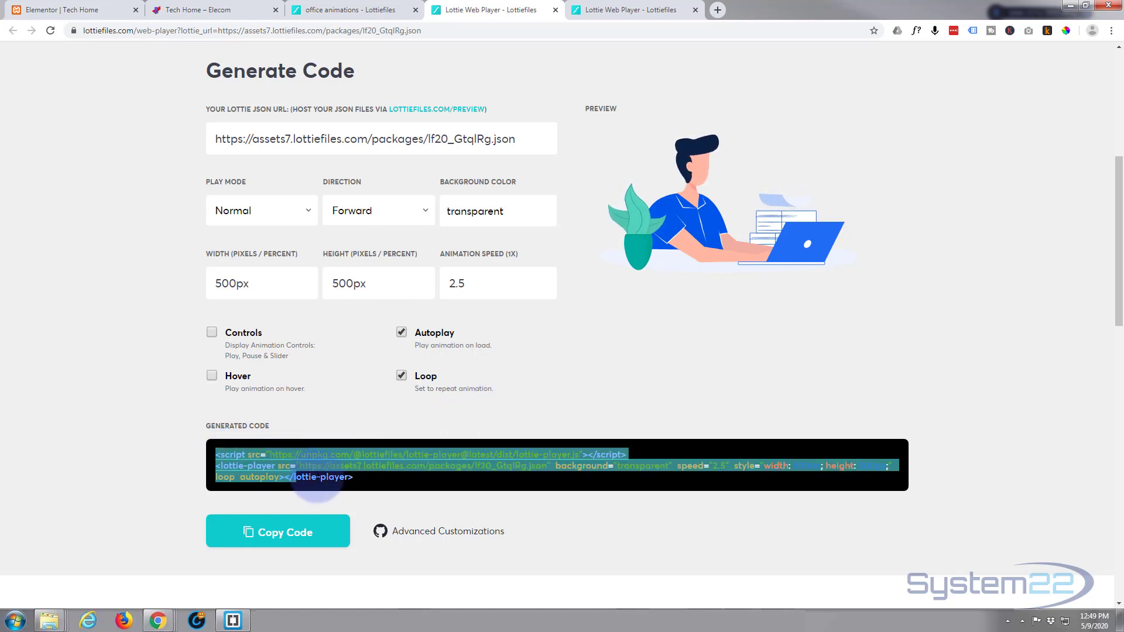
{"action": "left_click", "coordinate": [297, 533]}
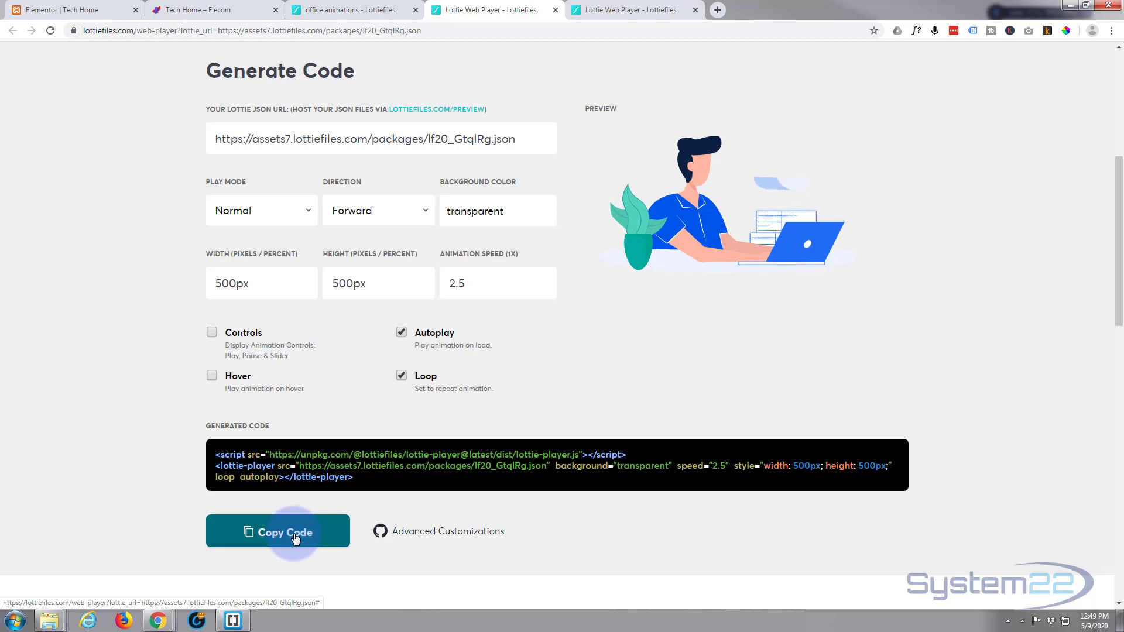
Step: Close the store preview and delete the old illustration section in the Elementor editor
{"action": "left_click", "coordinate": [203, 11]}
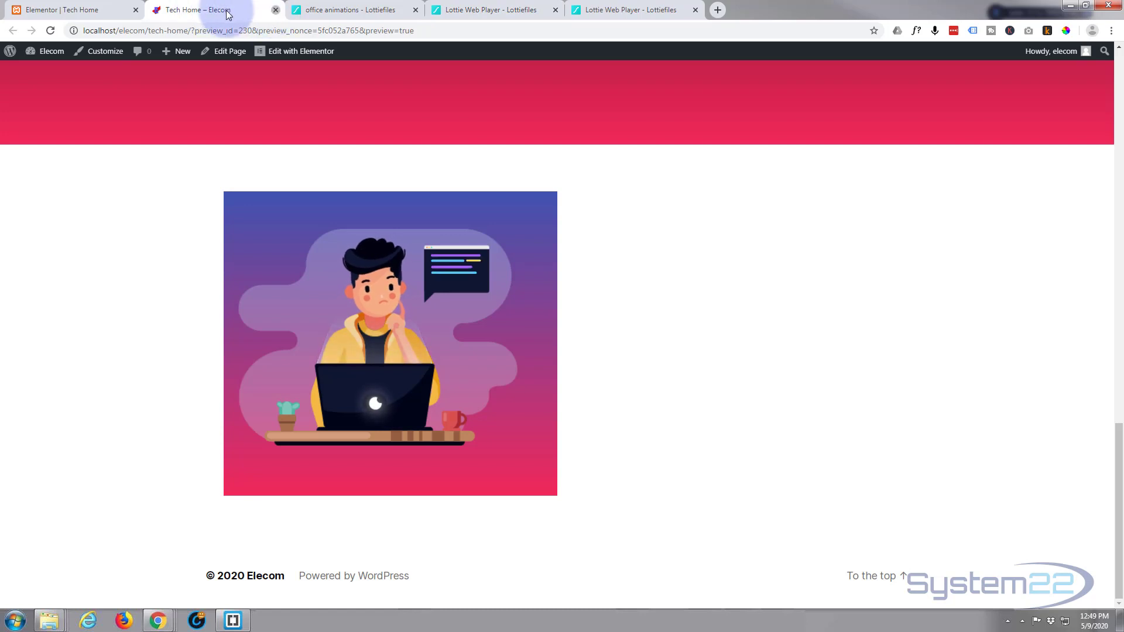
{"action": "left_click", "coordinate": [275, 10]}
{"action": "left_click", "coordinate": [64, 10]}
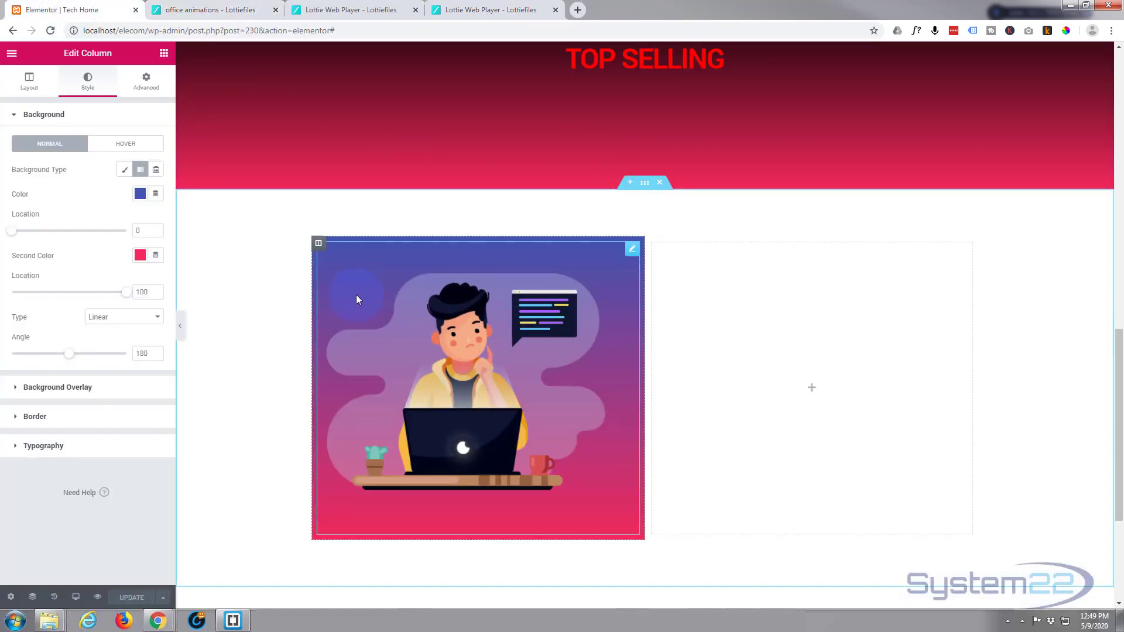
{"action": "left_click", "coordinate": [660, 183]}
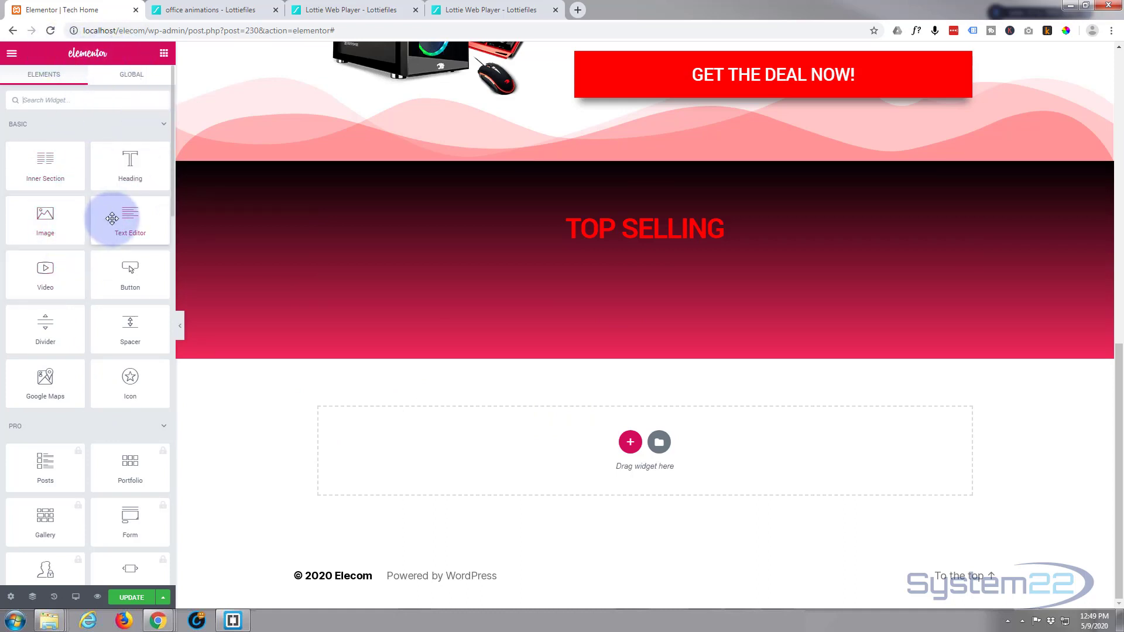
Step: Place an HTML widget in the empty section and paste the Lottie player code into it
{"action": "scroll", "coordinate": [70, 192], "scroll_direction": "down", "scroll_amount": 4}
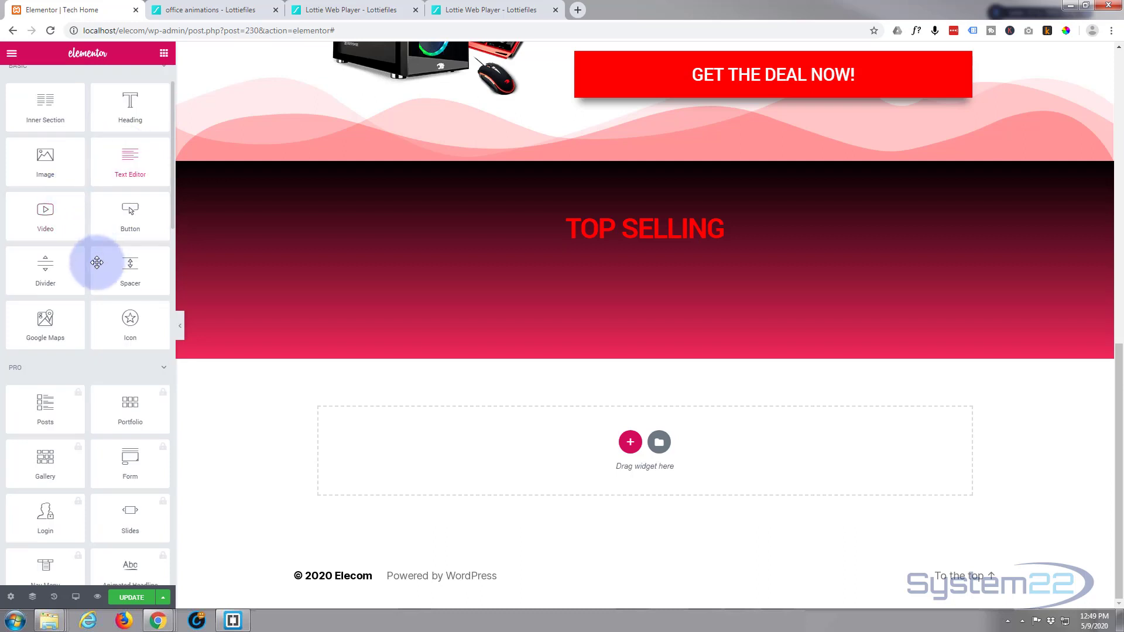
{"action": "scroll", "coordinate": [102, 262], "scroll_direction": "down", "scroll_amount": 12}
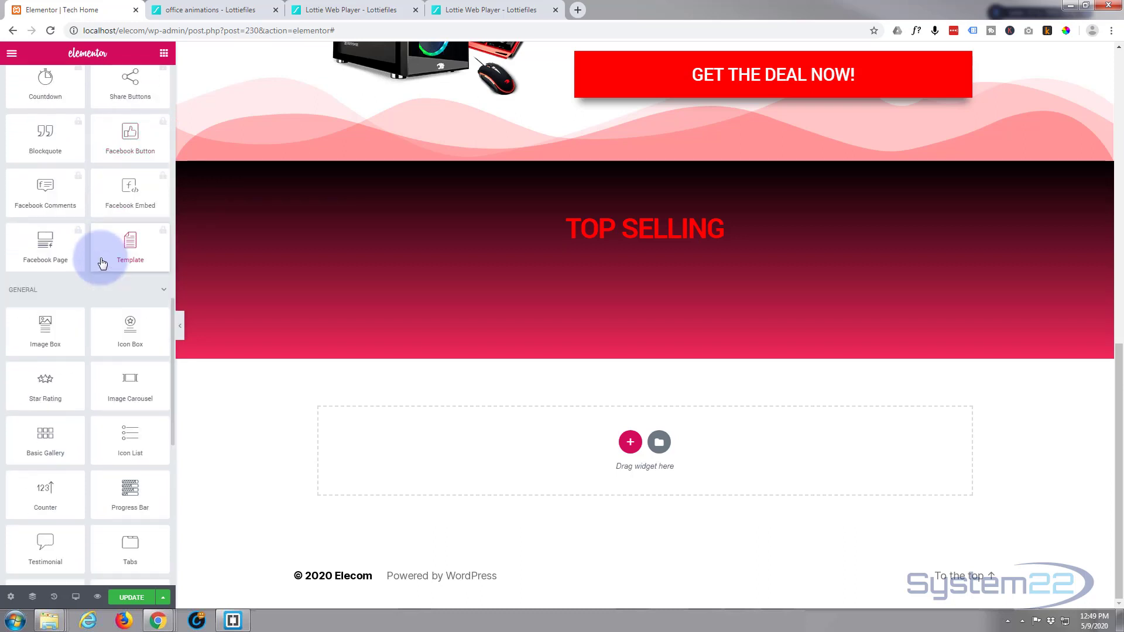
{"action": "scroll", "coordinate": [100, 257], "scroll_direction": "down", "scroll_amount": 2}
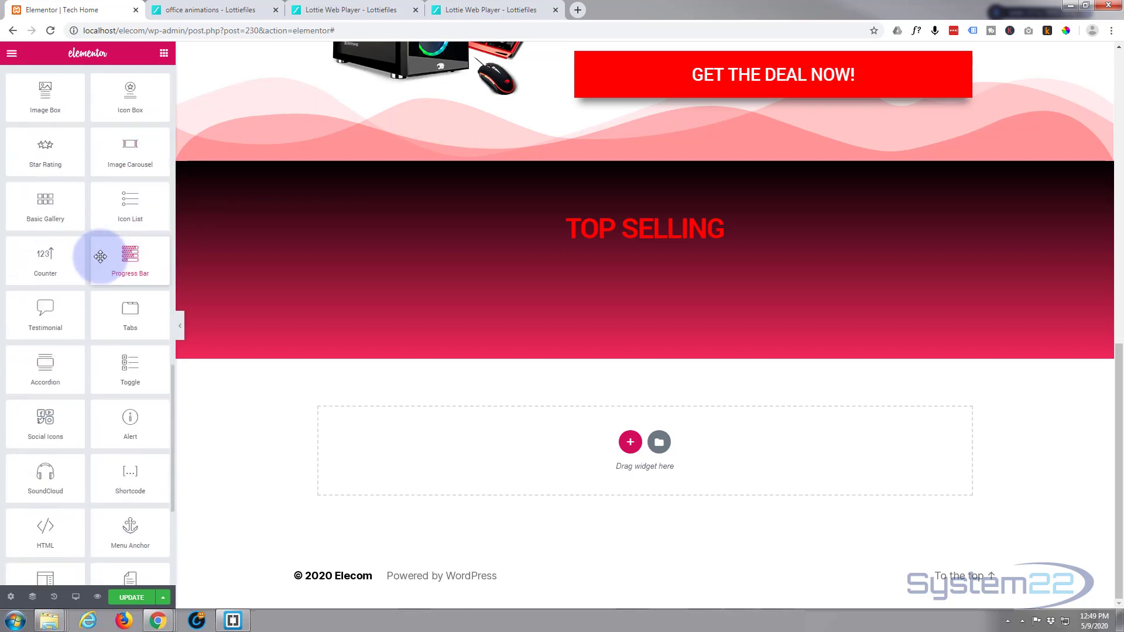
{"action": "scroll", "coordinate": [101, 256], "scroll_direction": "down", "scroll_amount": 1}
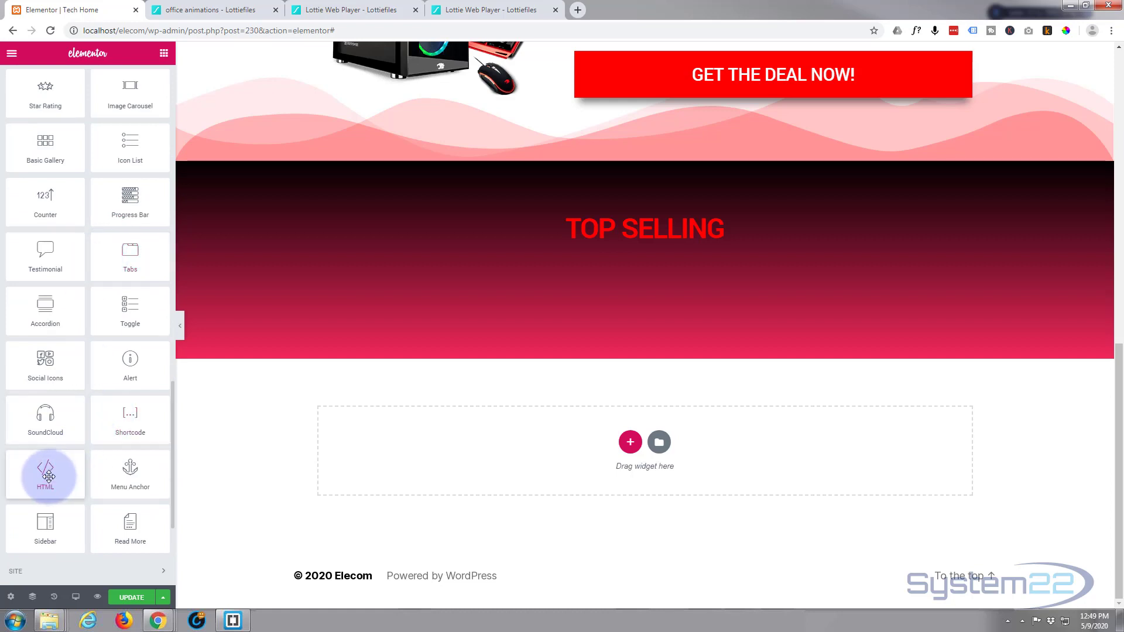
{"action": "left_click_drag", "start_coordinate": [48, 477], "coordinate": [585, 448]}
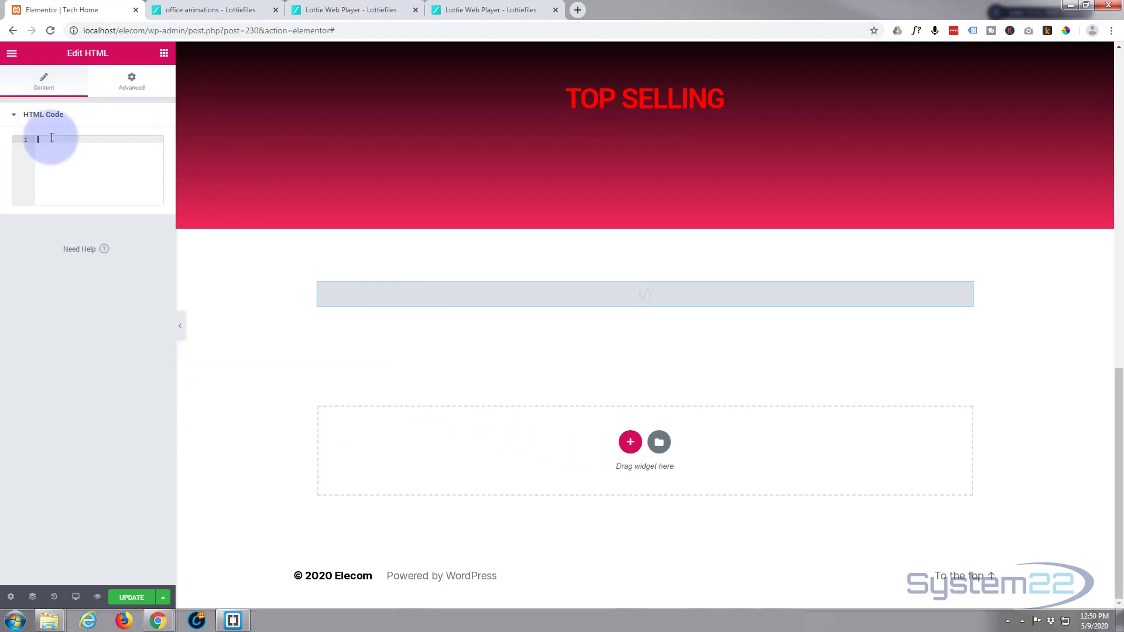
{"action": "type", "text": "<script src=\"https://unpkg.com/@lottiefiles/lottie-player@latest/dist/lottie-player.js\"></script> <lottie-player src=\"https://assets7.lottiefiles.com/packages/lf20_CtqlRg.json\"  background=\"transparent\"  speed=\"2.5\"  style=\"width: 500px; height: 500px;\"  loop  autoplay></lottie-player>"}
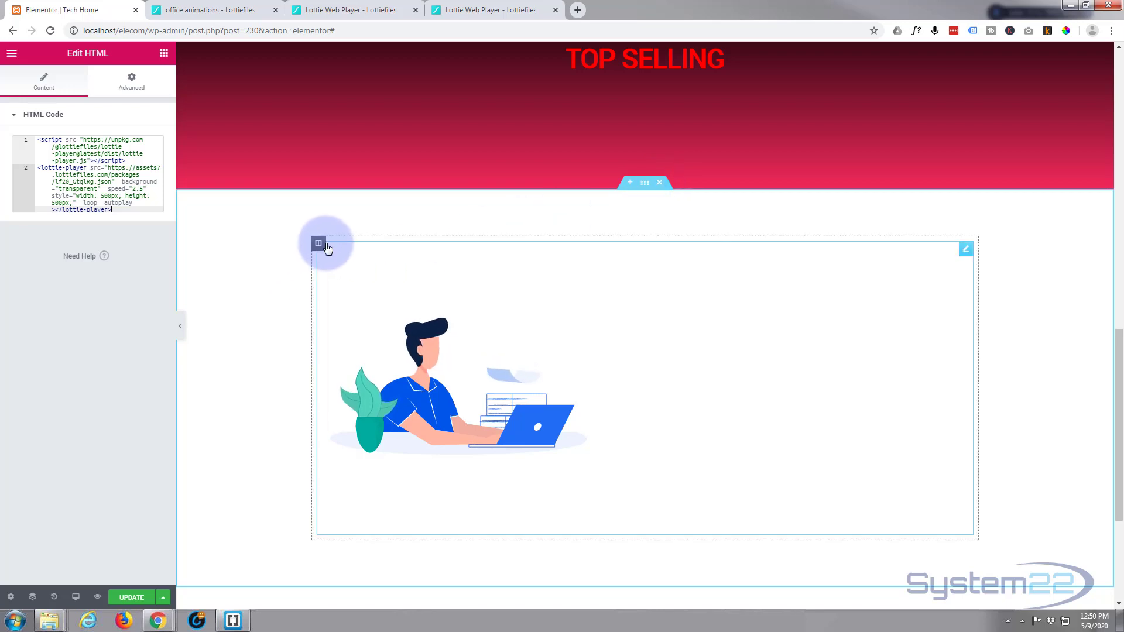
Step: Add a new column beside the animation column and bring up the column's Style settings
{"action": "right_click", "coordinate": [319, 247]}
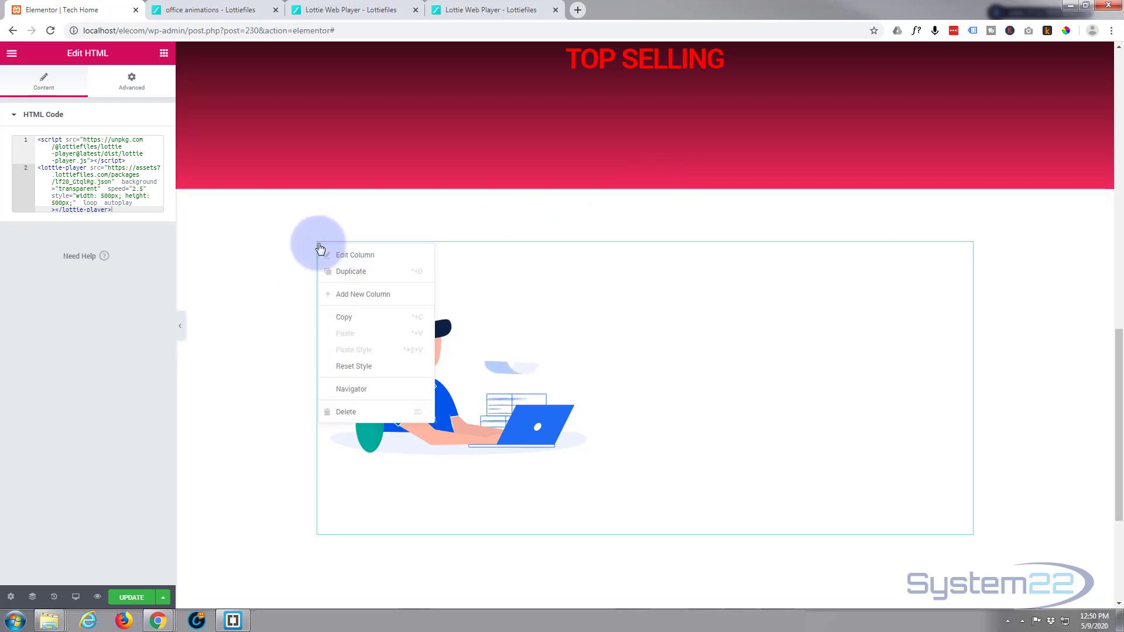
{"action": "left_click", "coordinate": [350, 294]}
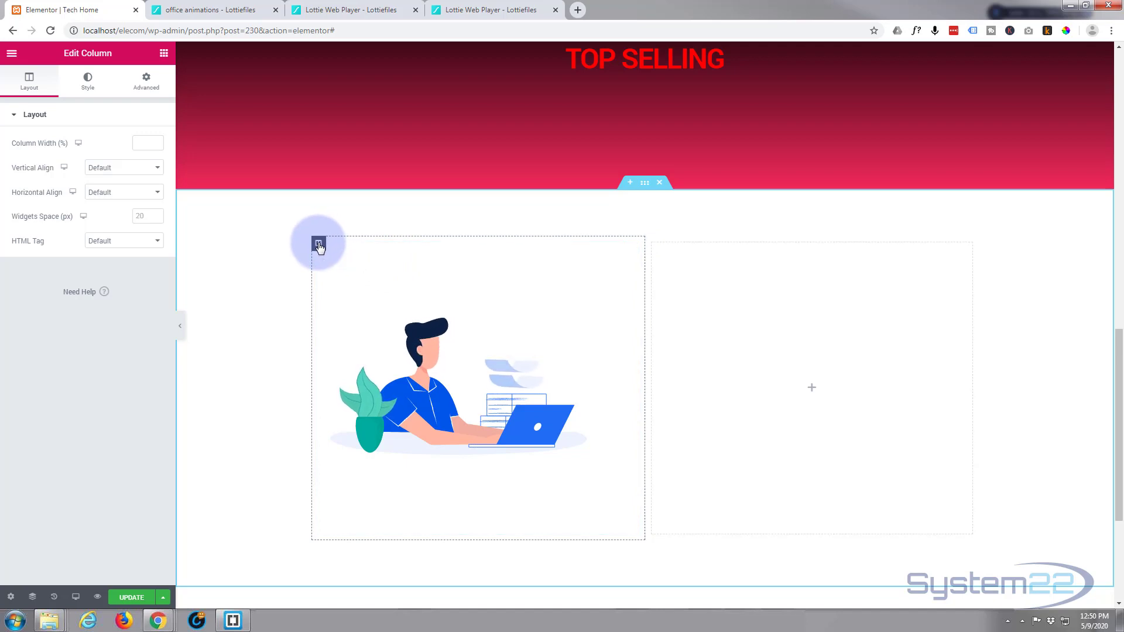
{"action": "left_click", "coordinate": [87, 89]}
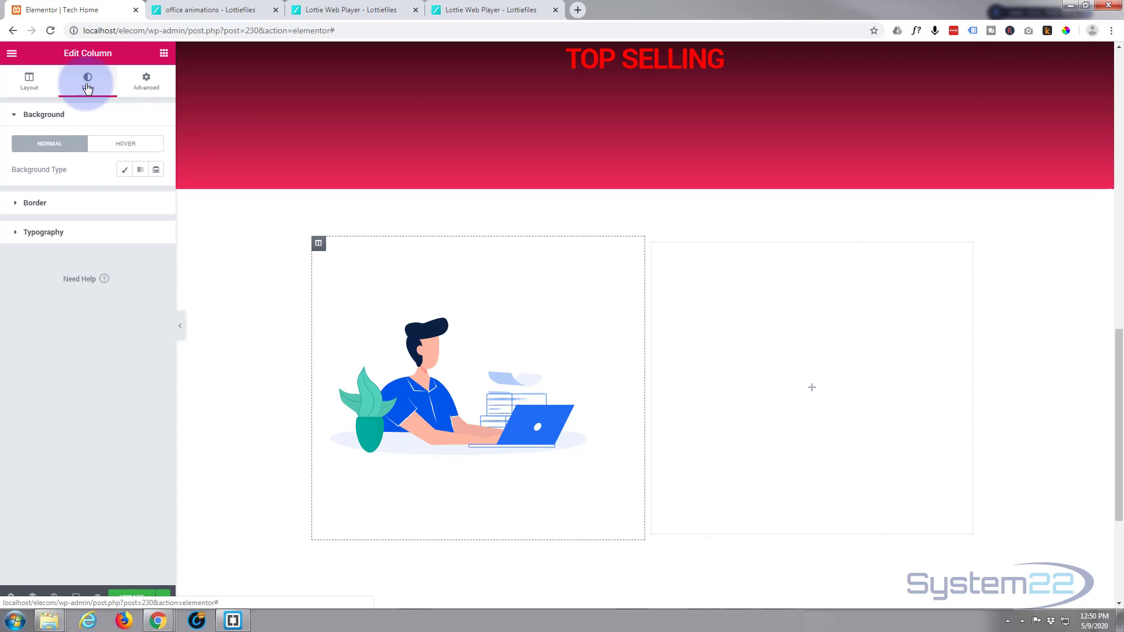
Step: Give the animation column a gradient background starting with the blue preset, and save with UPDATE
{"action": "left_click", "coordinate": [141, 172]}
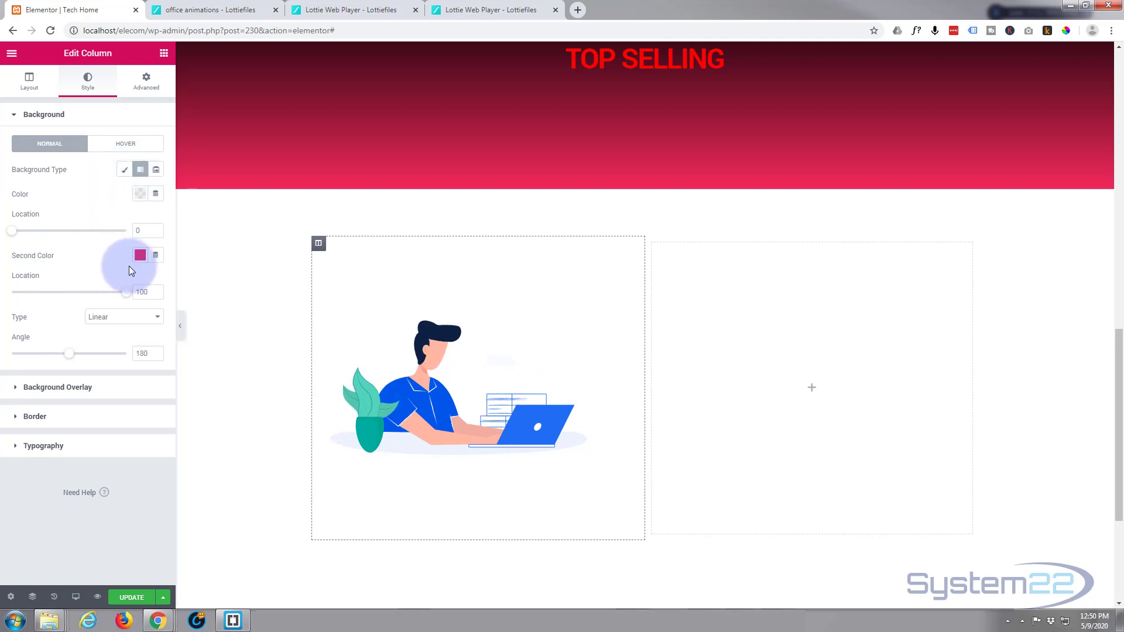
{"action": "left_click", "coordinate": [141, 196]}
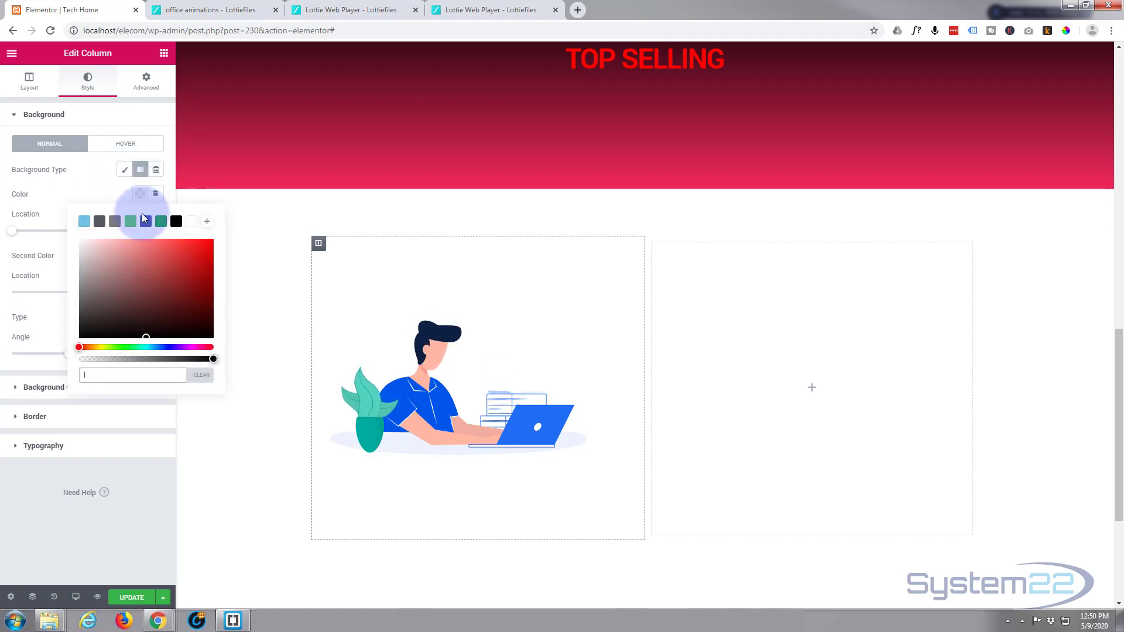
{"action": "left_click", "coordinate": [146, 221]}
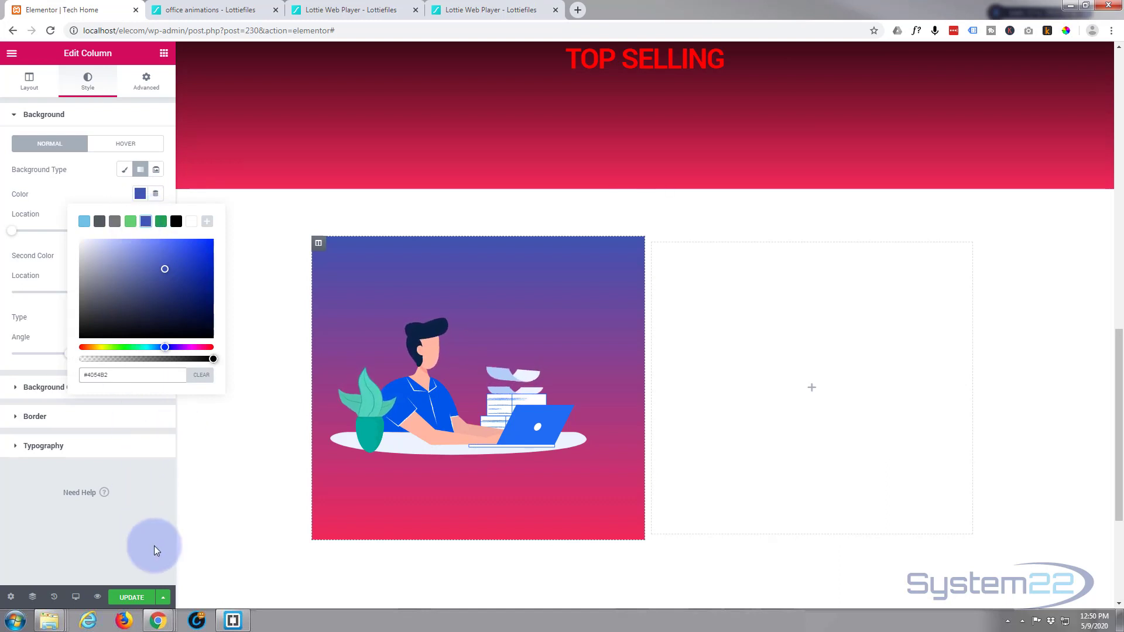
{"action": "left_click", "coordinate": [129, 598]}
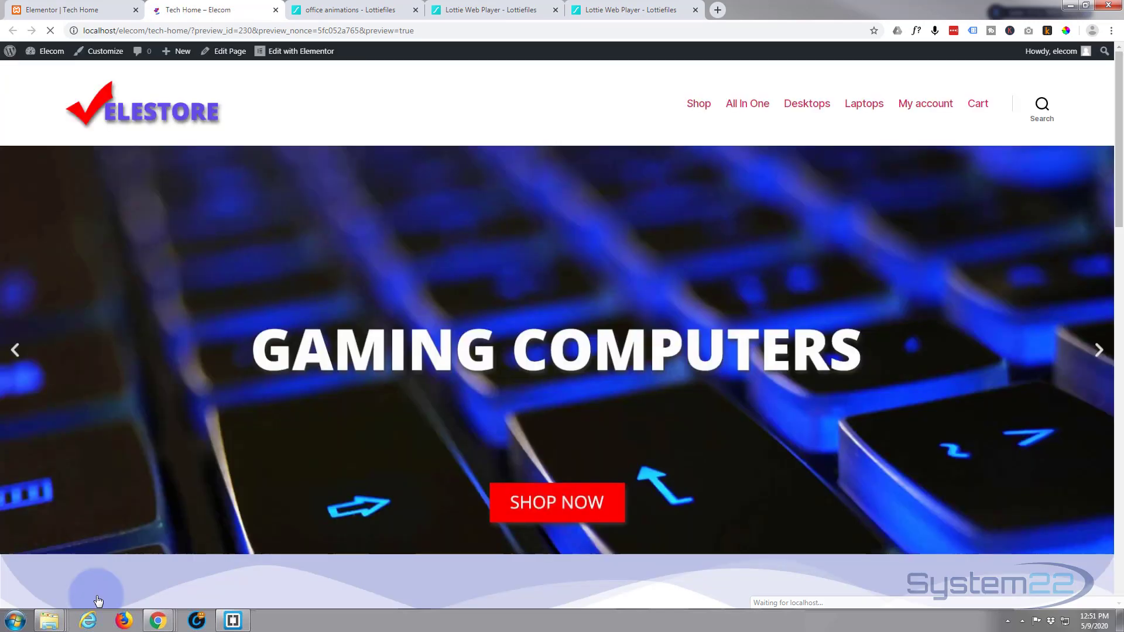
Step: Scroll the previewed homepage down to the typing-man animation on its gradient column
{"action": "scroll", "coordinate": [182, 345], "scroll_direction": "down", "scroll_amount": 4}
{"action": "scroll", "coordinate": [183, 342], "scroll_direction": "down", "scroll_amount": 12}
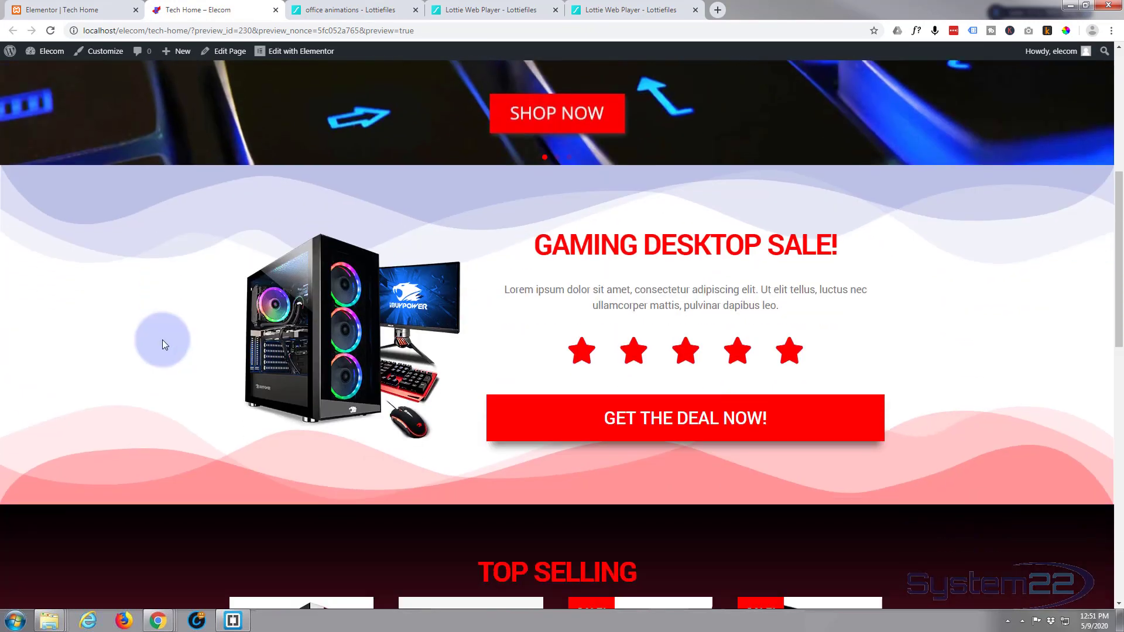
{"action": "scroll", "coordinate": [146, 336], "scroll_direction": "down", "scroll_amount": 3}
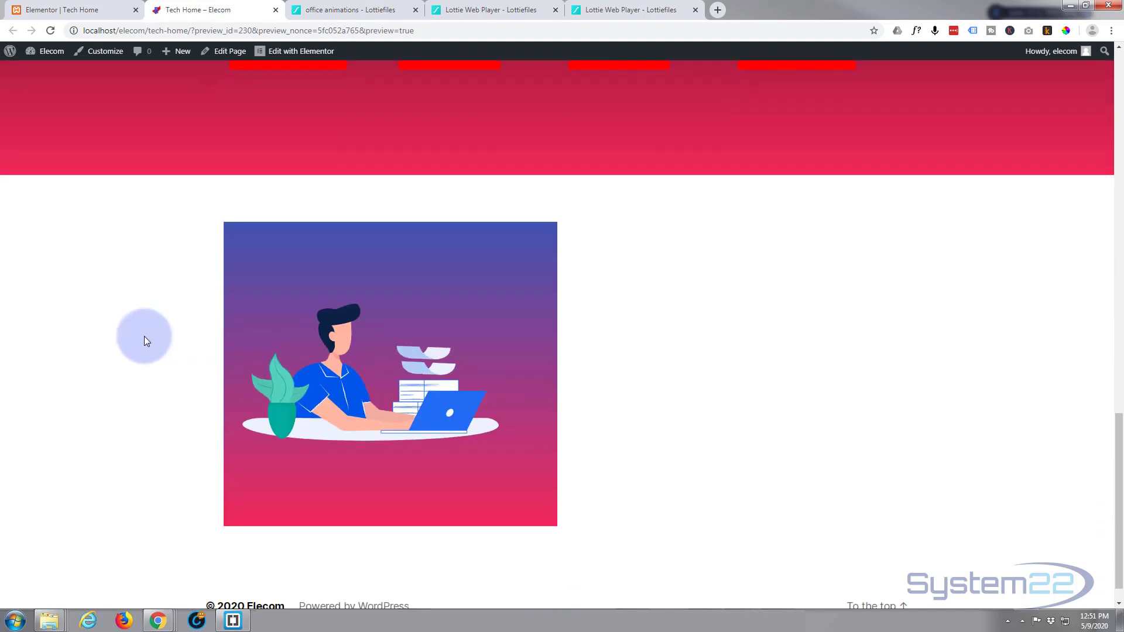